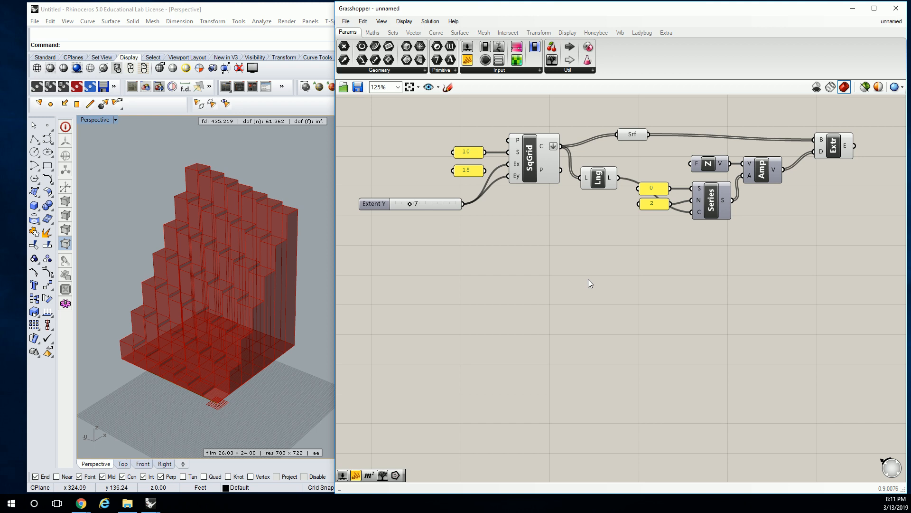
# Turn off the preview of the surface, list length, series and extrusion components and move them well away from the square grid.
pyautogui.rightClick(647, 257)
pyautogui.moveTo(868, 111); pyautogui.dragTo(574, 254)
pyautogui.middleClick(588, 167)
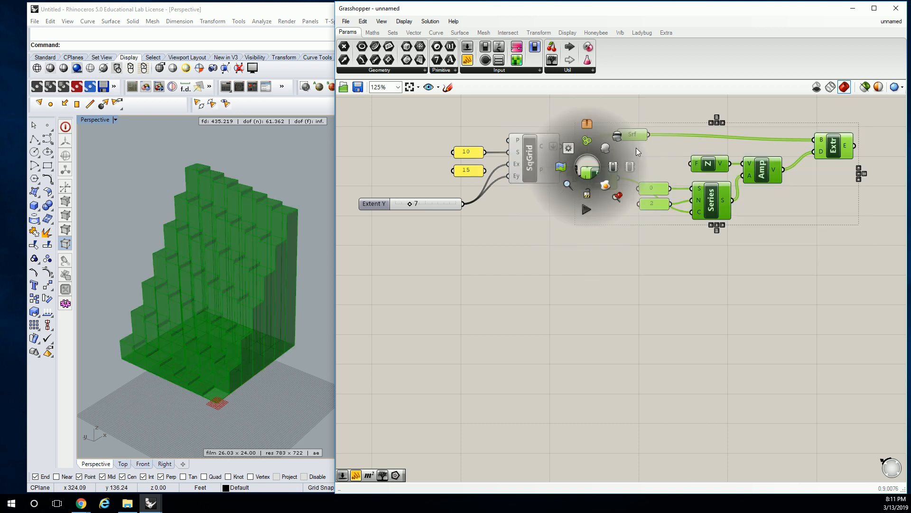
pyautogui.click(613, 136)
pyautogui.scroll(-3, 691, 158)
pyautogui.moveTo(752, 144); pyautogui.dragTo(537, 243)
pyautogui.moveTo(544, 211); pyautogui.dragTo(706, 212)
pyautogui.click(596, 158)
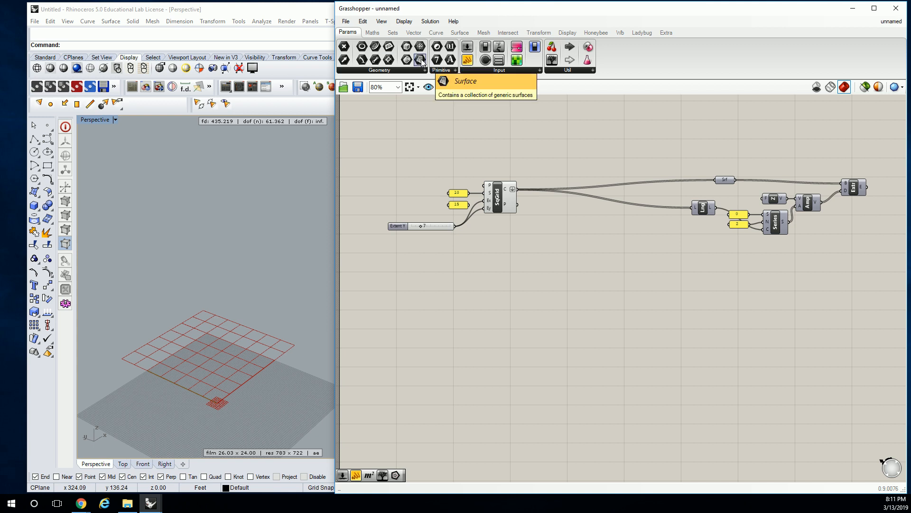
# Replace the grid's link to the extrusion with a new Surface parameter feeding List Length and Extrude, and delete the old Surface parameter.
pyautogui.moveTo(421, 62); pyautogui.dragTo(713, 181)
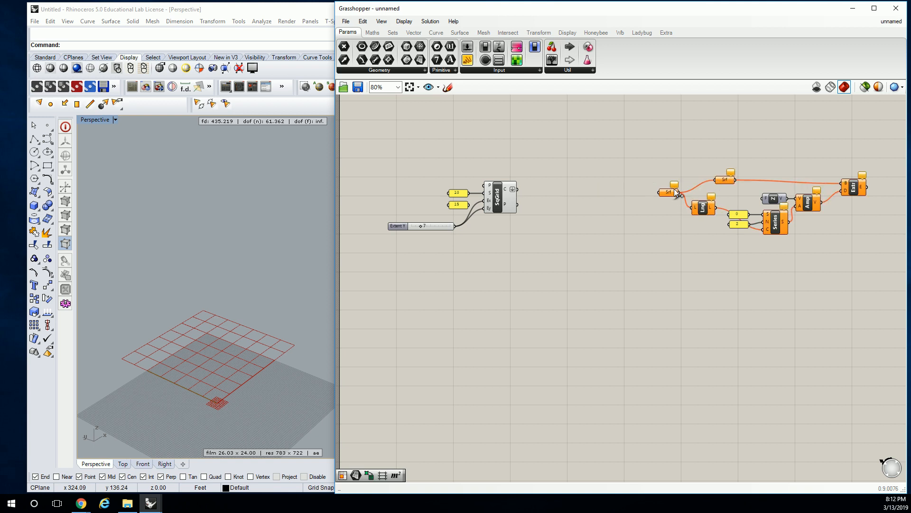
pyautogui.moveTo(674, 189); pyautogui.dragTo(700, 186, button='right')
pyautogui.moveTo(777, 185); pyautogui.dragTo(699, 184, button='right')
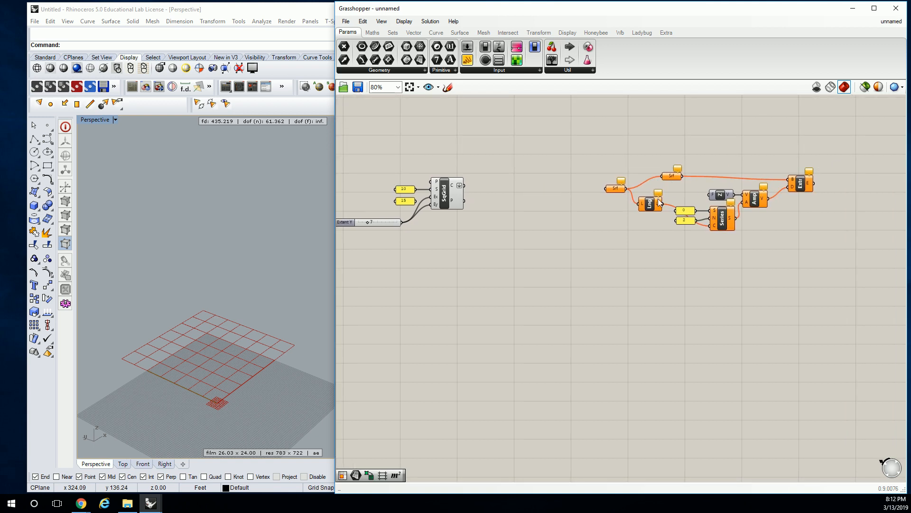
pyautogui.click(668, 176)
pyautogui.press('Delete')
pyautogui.moveTo(629, 189); pyautogui.dragTo(790, 179)
pyautogui.moveTo(616, 191); pyautogui.dragTo(620, 184)
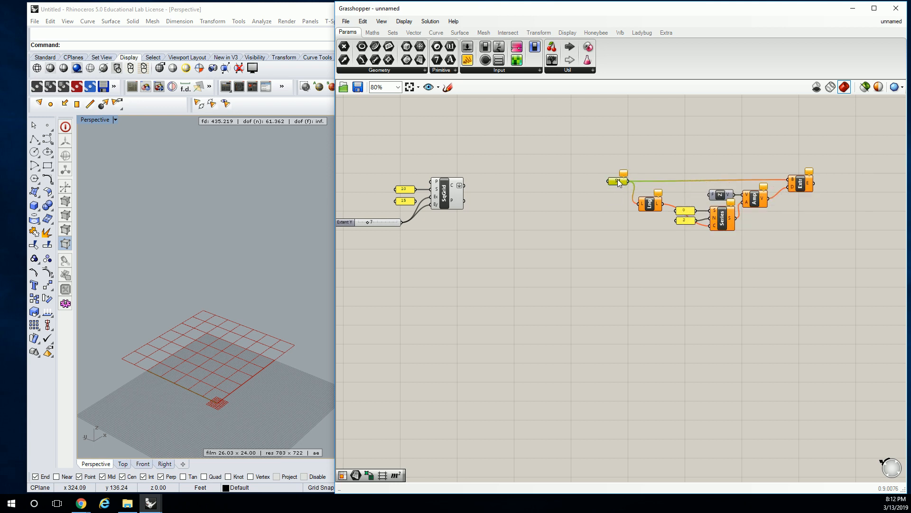
# Group the Surface parameter and all the extrusion components together.
pyautogui.moveTo(848, 137); pyautogui.dragTo(532, 273)
pyautogui.hotkey('ctrl', 'g')
pyautogui.click(567, 211)
# Add a Point List display component to the canvas between the square grid and the extrusion group.
pyautogui.scroll(4, 551, 200)
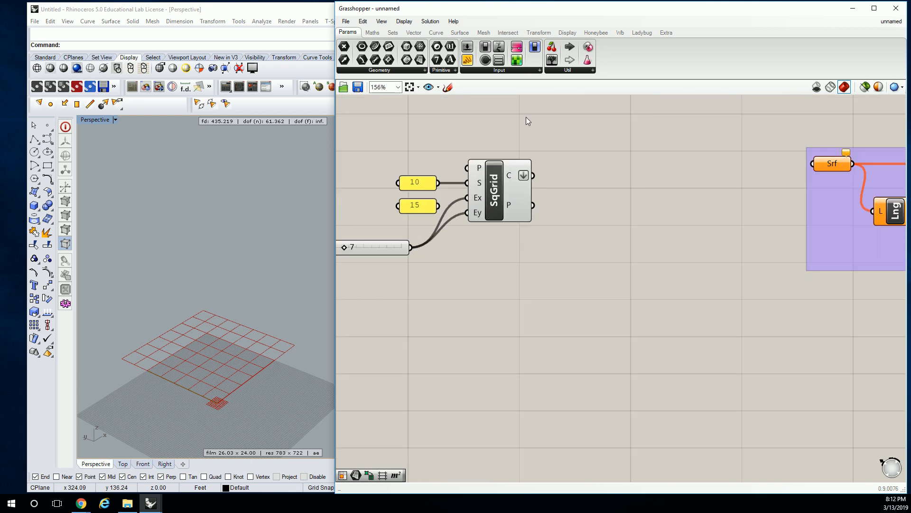
pyautogui.click(404, 21)
pyautogui.click(567, 32)
pyautogui.click(567, 32)
pyautogui.click(541, 71)
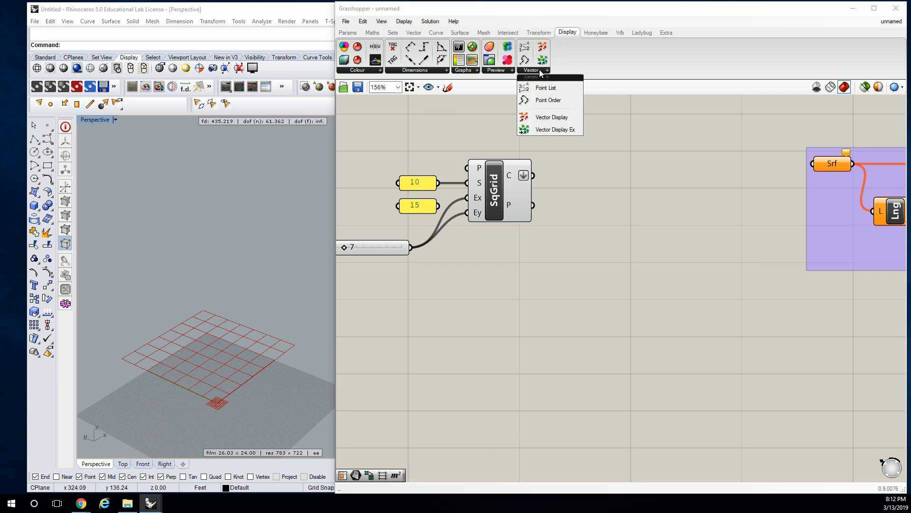
pyautogui.moveTo(546, 87); pyautogui.dragTo(682, 128)
pyautogui.moveTo(556, 164); pyautogui.dragTo(533, 192, button='right')
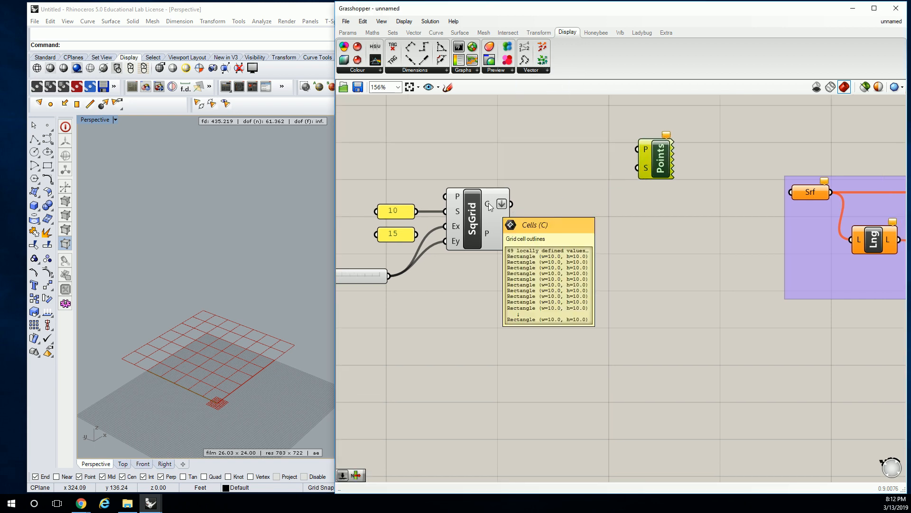
pyautogui.click(461, 142)
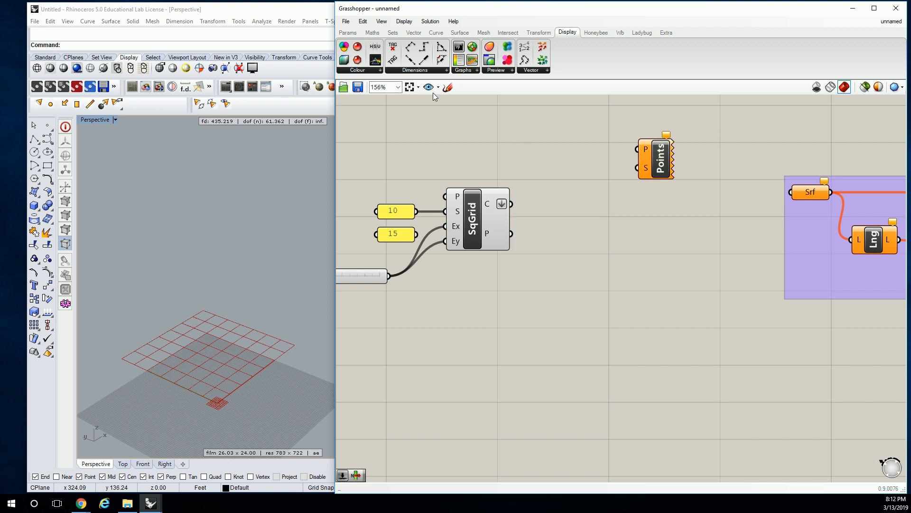
# Add an Area component, feed it the grid's Cells output, and connect its centroids to the Point List's points input.
pyautogui.click(460, 33)
pyautogui.moveTo(362, 46); pyautogui.dragTo(555, 157)
pyautogui.moveTo(512, 204); pyautogui.dragTo(636, 150)
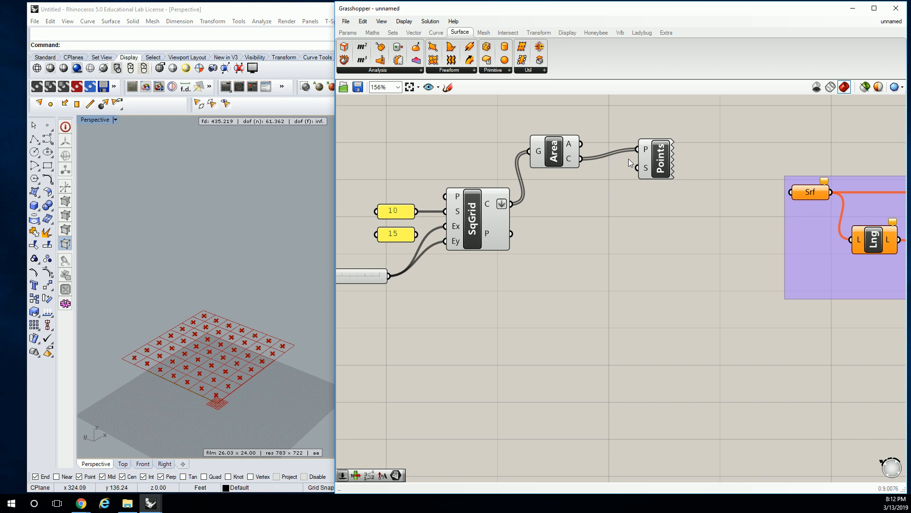
pyautogui.moveTo(567, 157); pyautogui.dragTo(595, 142)
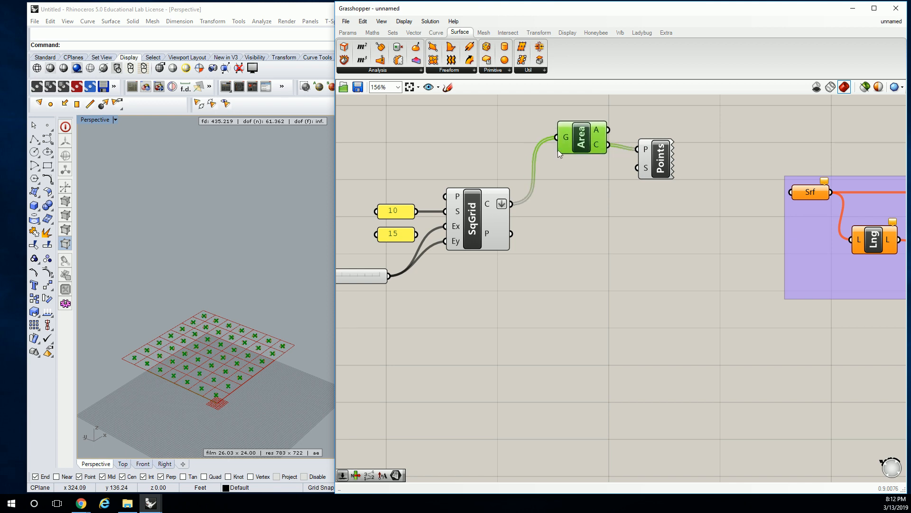
# Create a number slider from 1.0 to 5, connect it to the Point List's size input, and set it to 4.7.
pyautogui.doubleClick(484, 151)
pyautogui.write('1.0<5')
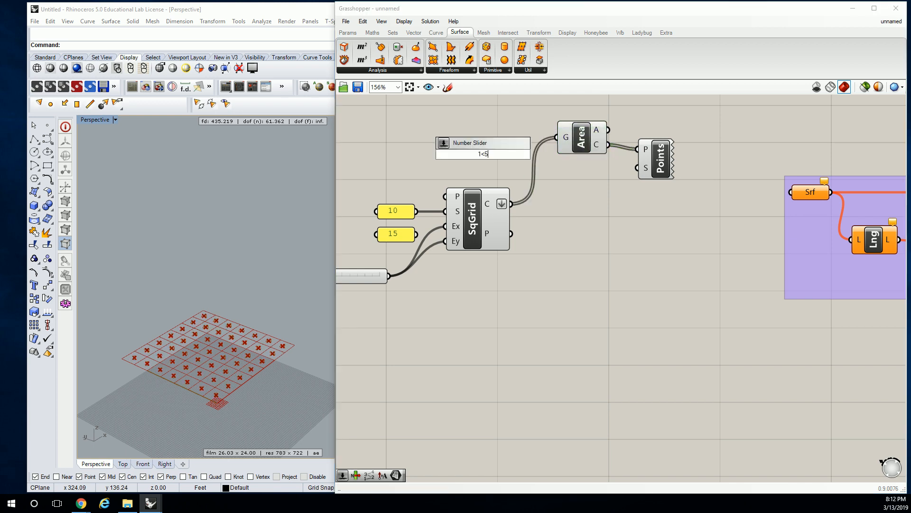
pyautogui.press('Return')
pyautogui.moveTo(544, 154); pyautogui.dragTo(637, 167)
pyautogui.moveTo(461, 155); pyautogui.dragTo(529, 155)
pyautogui.moveTo(164, 394); pyautogui.dragTo(218, 375, button='right')
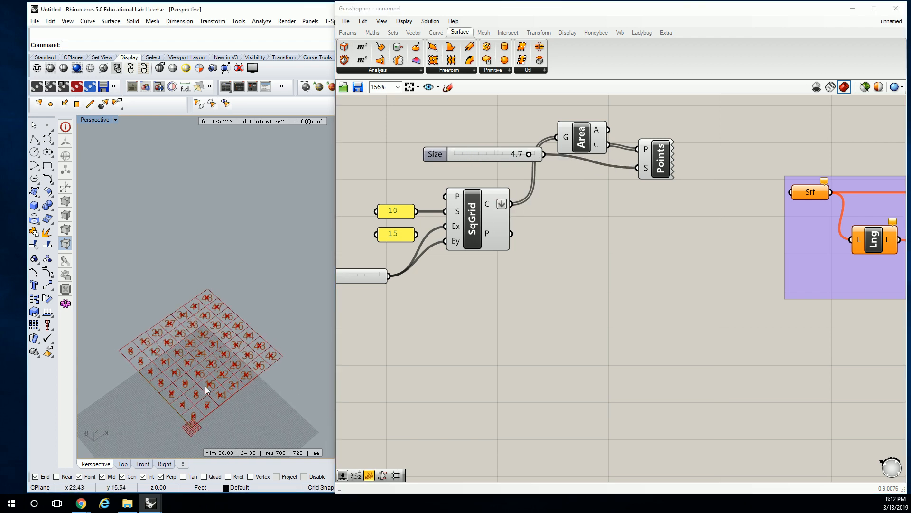
pyautogui.scroll(4, 217, 351)
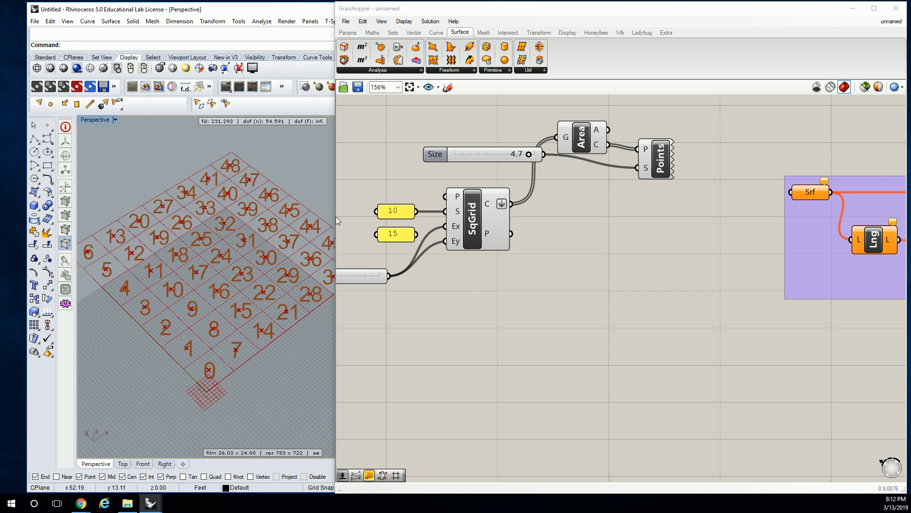
# Widen the 3D viewport beside the canvas and turn off flattening on the square grid's Cells output.
pyautogui.moveTo(335, 218); pyautogui.dragTo(413, 220)
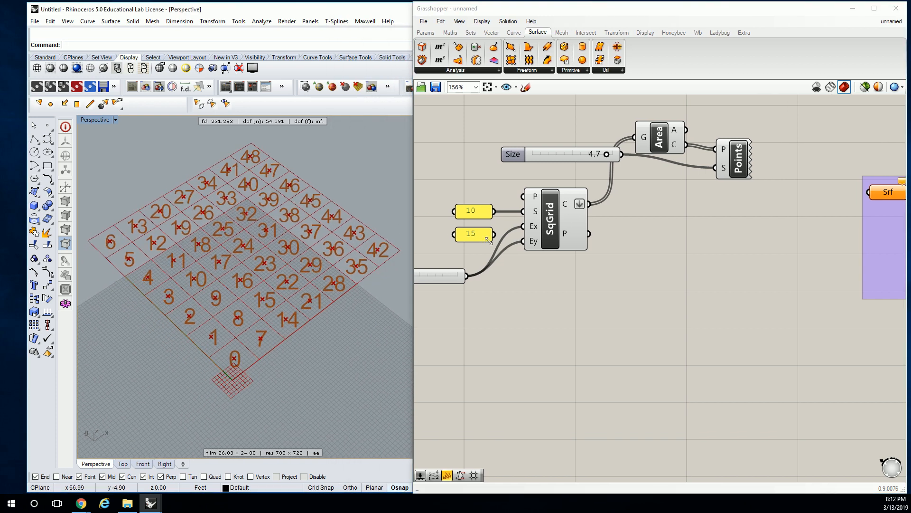
pyautogui.rightClick(581, 204)
pyautogui.click(617, 264)
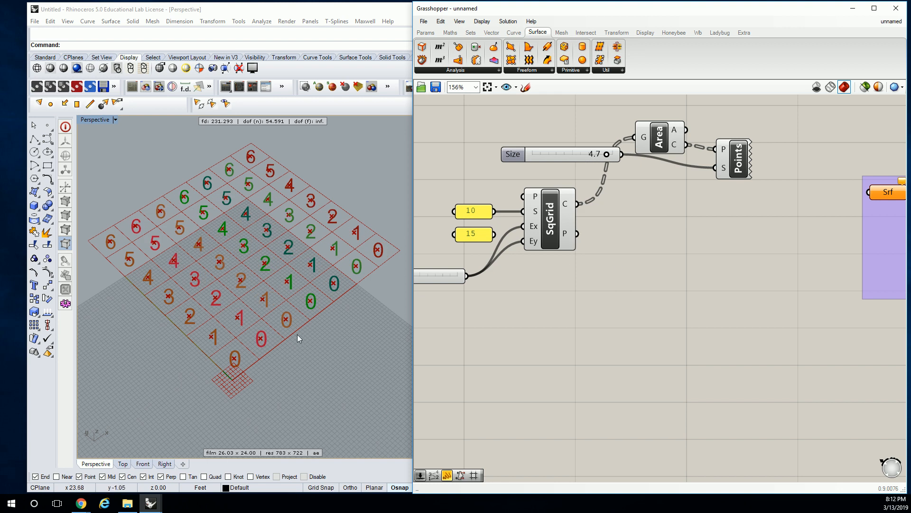
# Move the Area, Point List and Size slider above the square grid and straighten their alignment.
pyautogui.moveTo(606, 153); pyautogui.dragTo(603, 229, button='right')
pyautogui.moveTo(802, 153); pyautogui.dragTo(585, 261)
pyautogui.moveTo(727, 239); pyautogui.dragTo(727, 157)
pyautogui.click(708, 226)
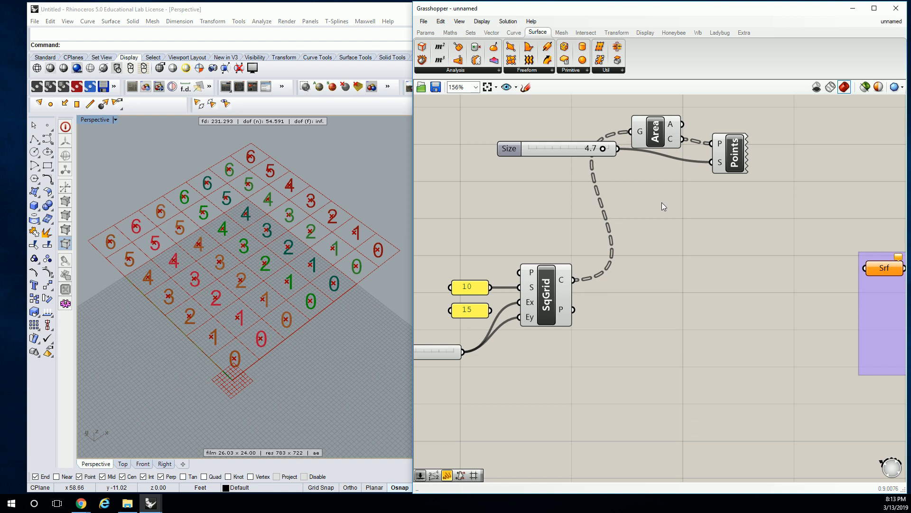
pyautogui.click(729, 149)
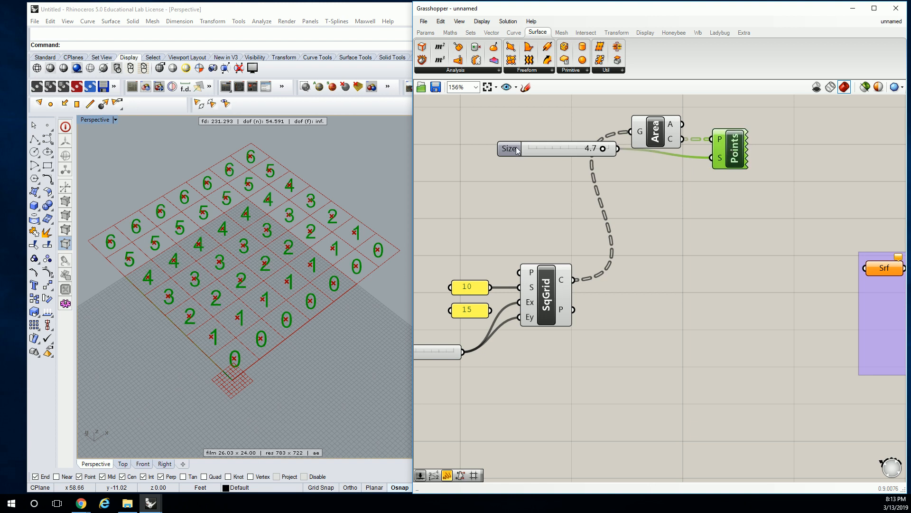
pyautogui.moveTo(518, 150); pyautogui.dragTo(515, 159)
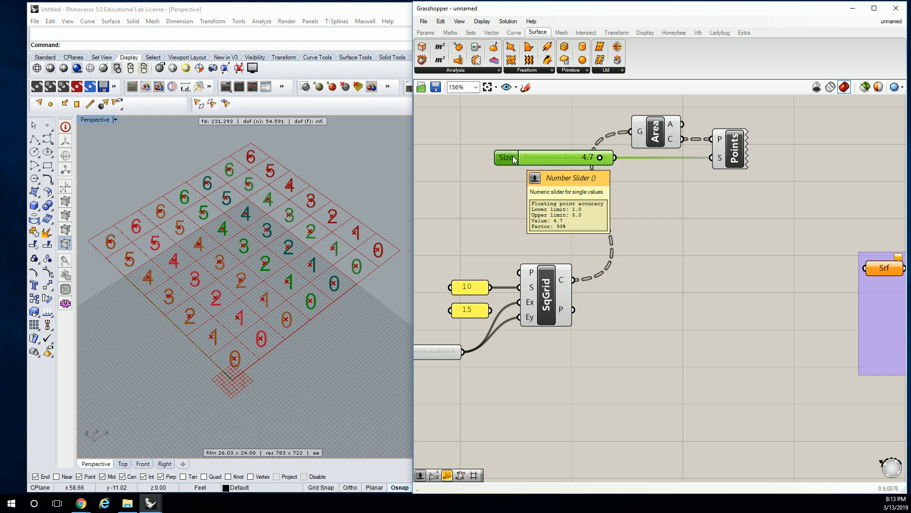
pyautogui.click(624, 225)
pyautogui.scroll(-2, 625, 224)
pyautogui.moveTo(641, 245); pyautogui.dragTo(573, 235, button='right')
pyautogui.click(733, 276)
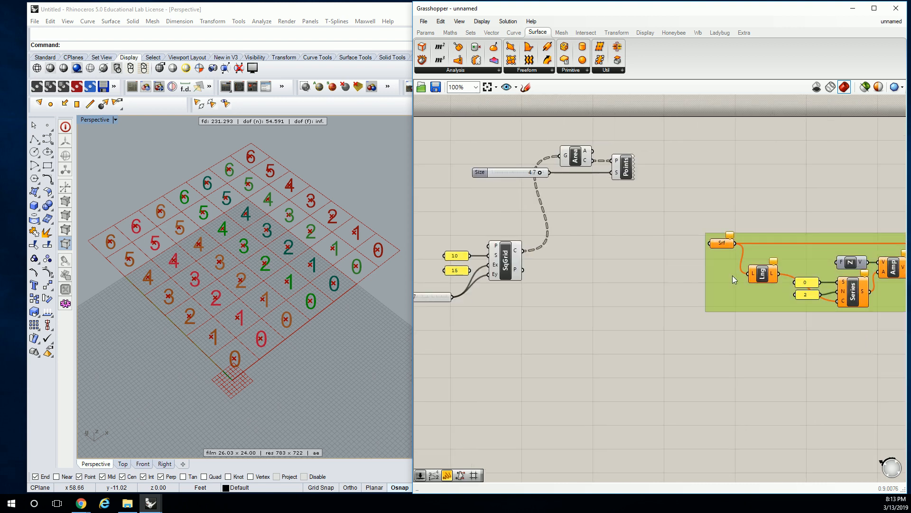
pyautogui.click(653, 274)
pyautogui.scroll(2, 596, 264)
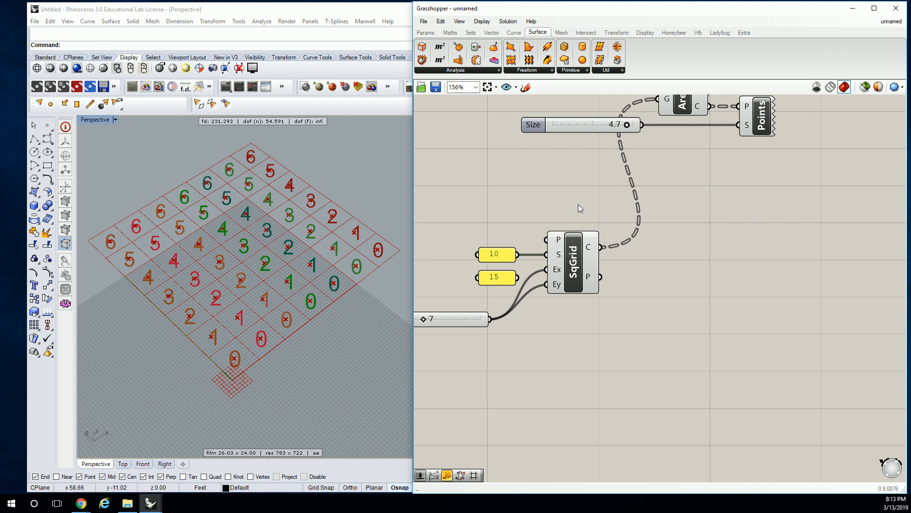
pyautogui.moveTo(703, 254); pyautogui.dragTo(676, 272, button='right')
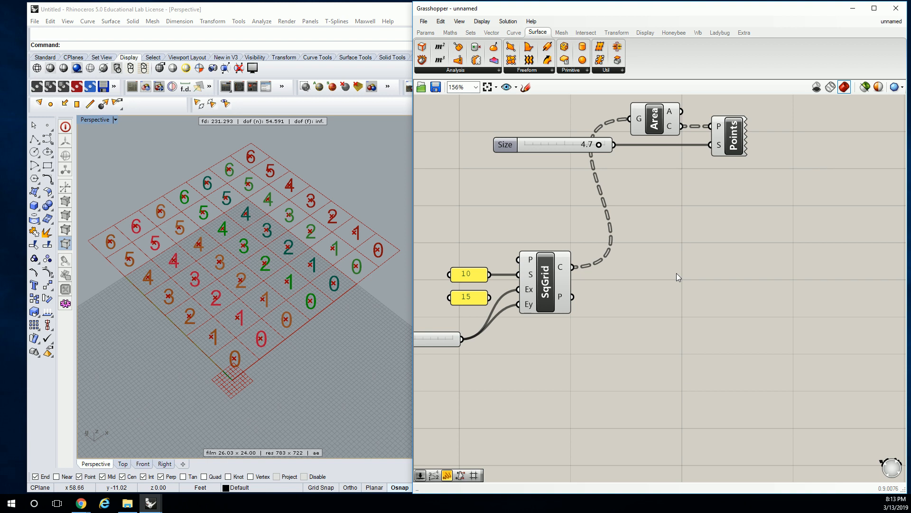
# Add a Partition List component beside the square grid and put it in its own group.
pyautogui.moveTo(590, 232); pyautogui.dragTo(571, 218, button='right')
pyautogui.click(471, 32)
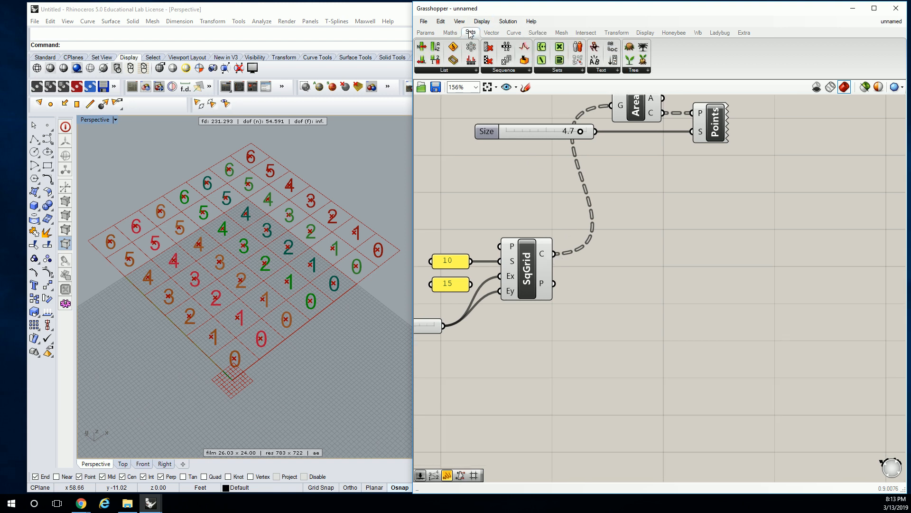
pyautogui.click(467, 74)
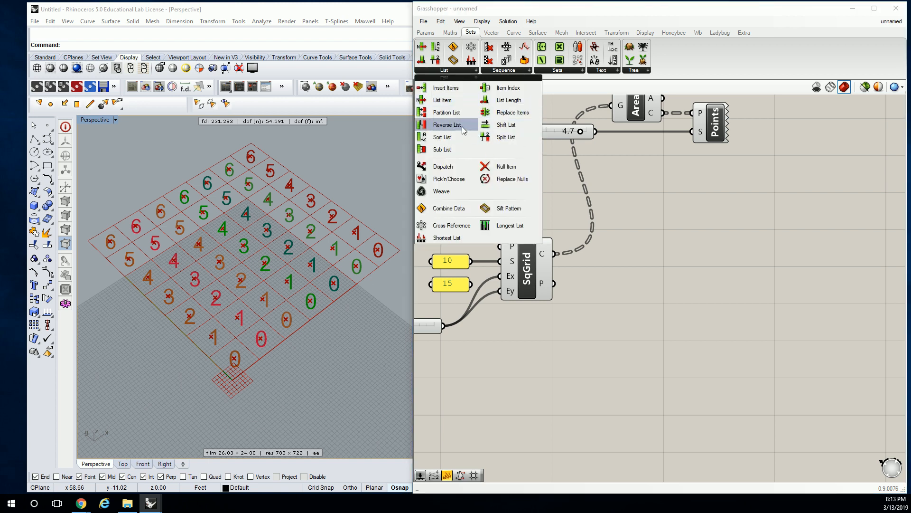
pyautogui.click(442, 112)
pyautogui.click(603, 250)
pyautogui.moveTo(606, 254); pyautogui.dragTo(685, 258)
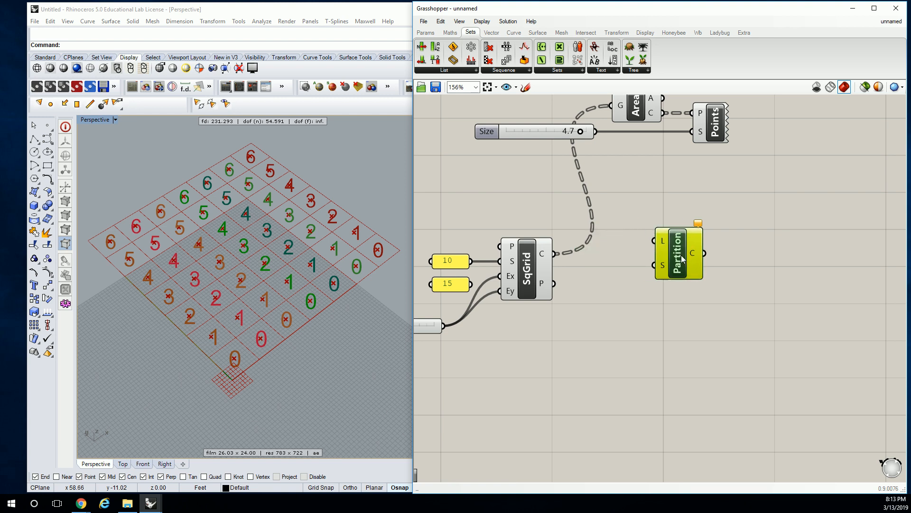
# Label the Partition List group "Sets | List".
pyautogui.rightClick(676, 222)
pyautogui.write('Sets ')
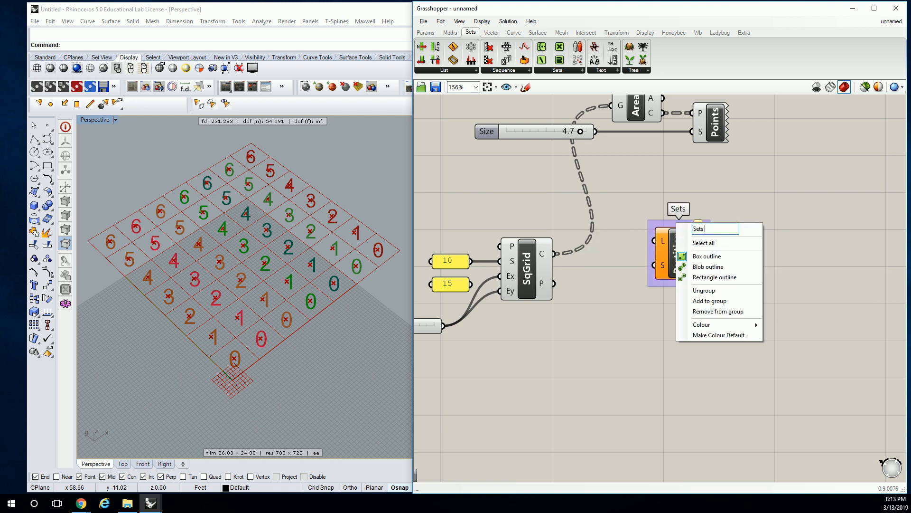
pyautogui.write('| List')
pyautogui.press('Return')
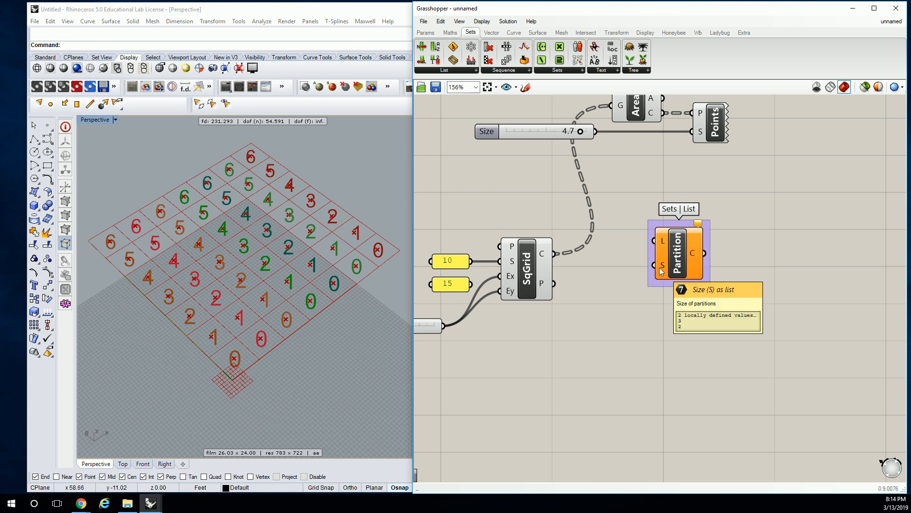
# Reposition the Partition List beside the square grid and connect the grid's Cells output to its list input.
pyautogui.moveTo(664, 265); pyautogui.dragTo(628, 264, button='right')
pyautogui.moveTo(651, 256); pyautogui.dragTo(652, 267)
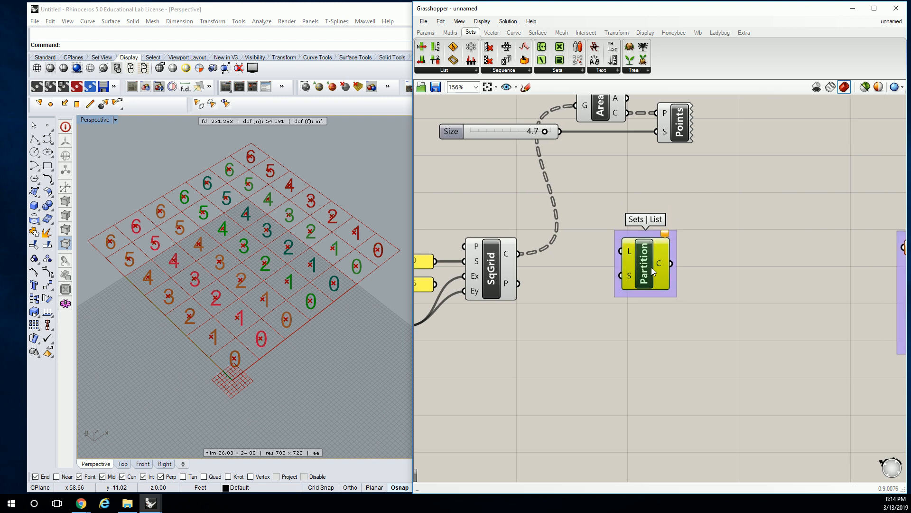
pyautogui.moveTo(632, 250)
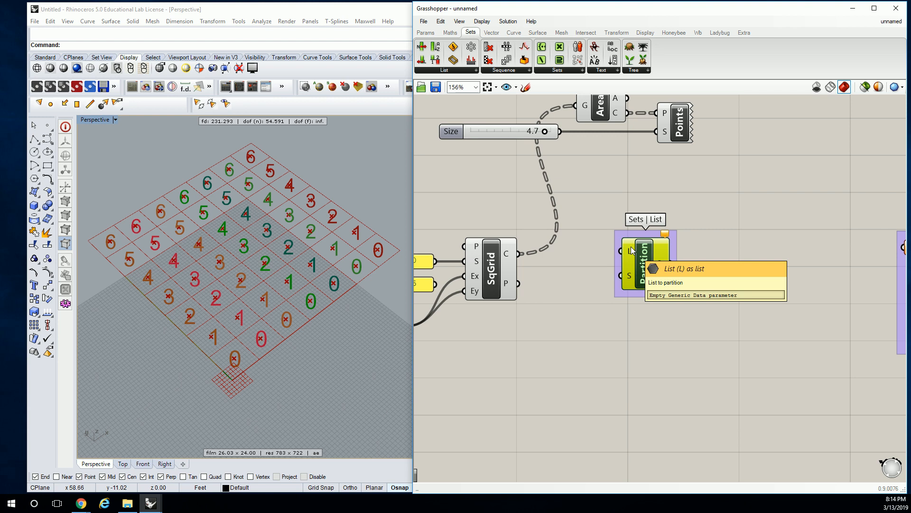
pyautogui.moveTo(519, 254); pyautogui.dragTo(625, 251)
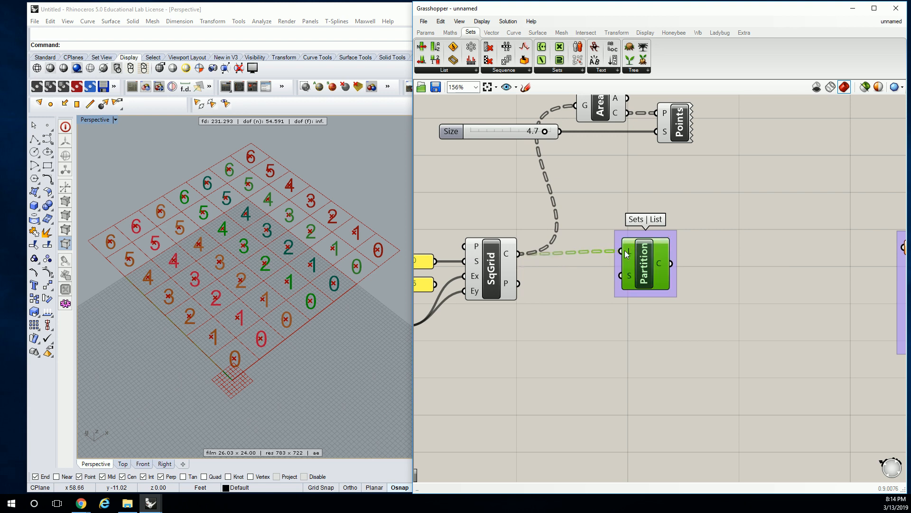
pyautogui.moveTo(625, 250); pyautogui.dragTo(664, 229, button='right')
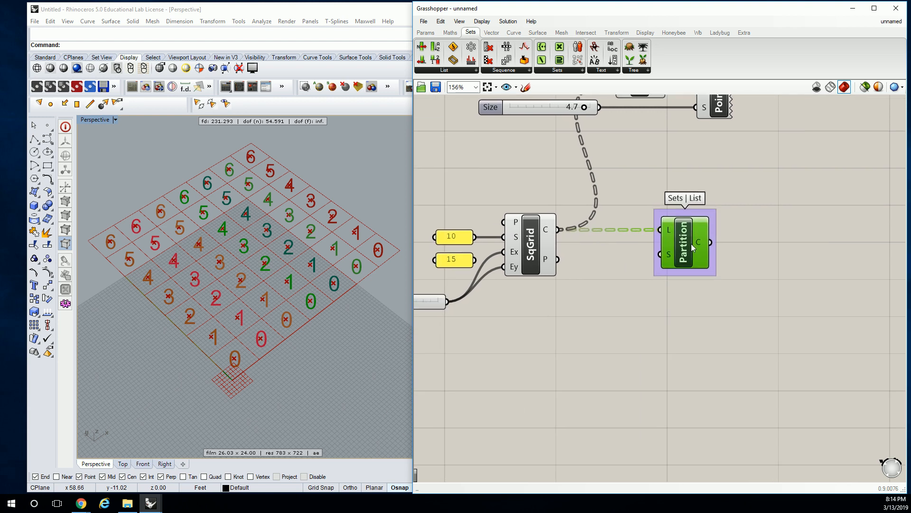
# Add a Panel and connect the Partition List's chunks output to it.
pyautogui.moveTo(669, 259)
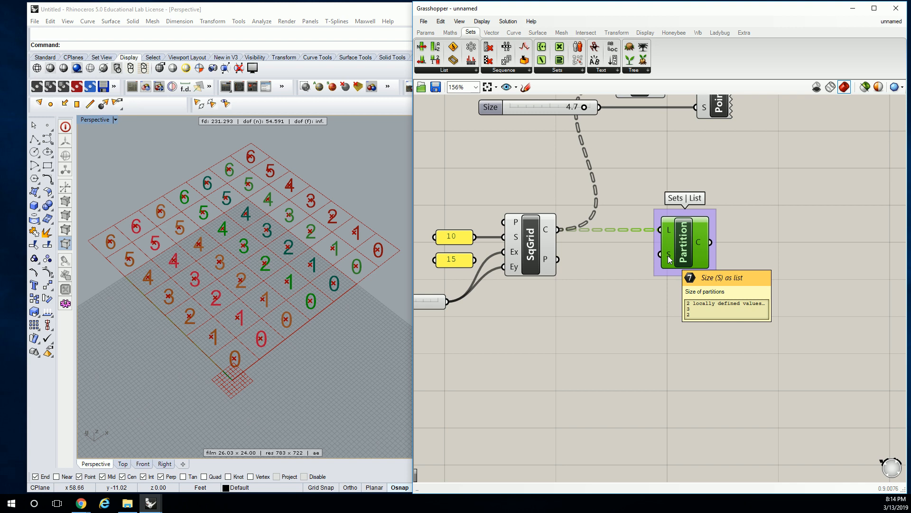
pyautogui.click(426, 32)
pyautogui.moveTo(546, 59); pyautogui.dragTo(805, 281)
pyautogui.moveTo(710, 243); pyautogui.dragTo(739, 279)
pyautogui.moveTo(804, 300); pyautogui.dragTo(742, 292, button='right')
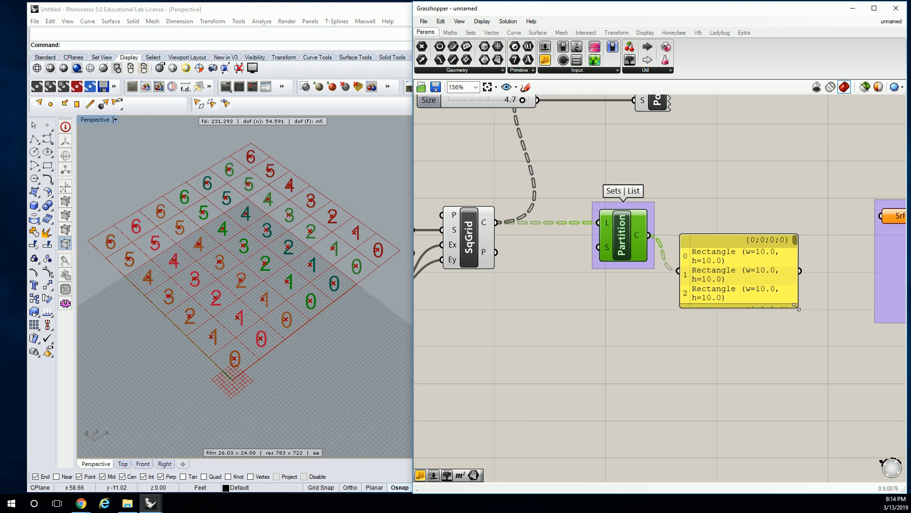
# Enlarge the Panel so that several branches of partitioned rectangles can be read in full.
pyautogui.moveTo(797, 306); pyautogui.dragTo(887, 376)
pyautogui.moveTo(863, 382); pyautogui.dragTo(794, 326, button='right')
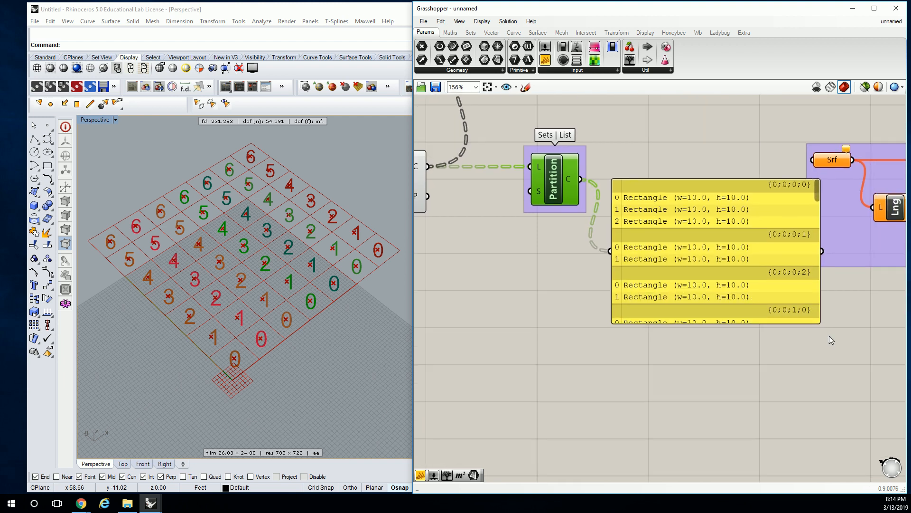
pyautogui.moveTo(822, 324); pyautogui.dragTo(867, 395)
pyautogui.scroll(-2, 717, 339)
pyautogui.scroll(2, 720, 330)
pyautogui.moveTo(861, 217)
pyautogui.mouseDown()
pyautogui.moveTo(866, 263)
pyautogui.moveTo(872, 216)
pyautogui.mouseUp()
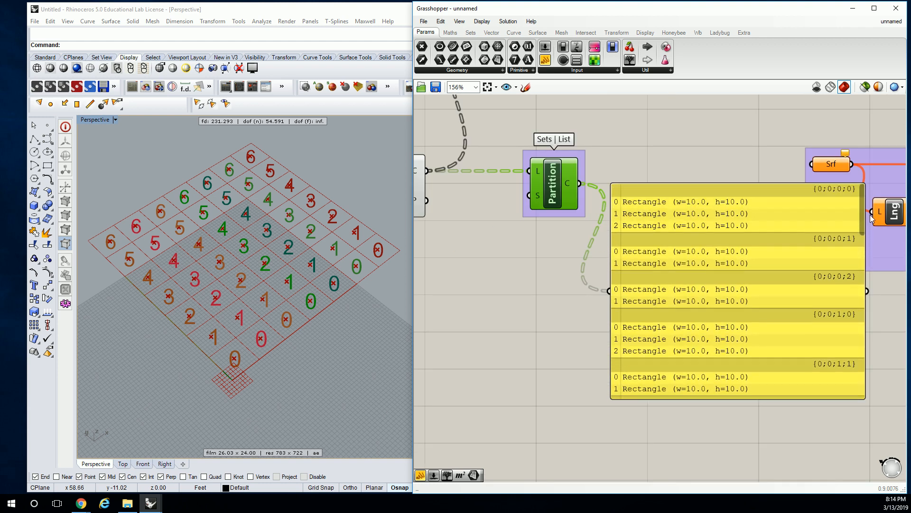
pyautogui.click(524, 234)
pyautogui.moveTo(524, 234); pyautogui.dragTo(637, 246, button='right')
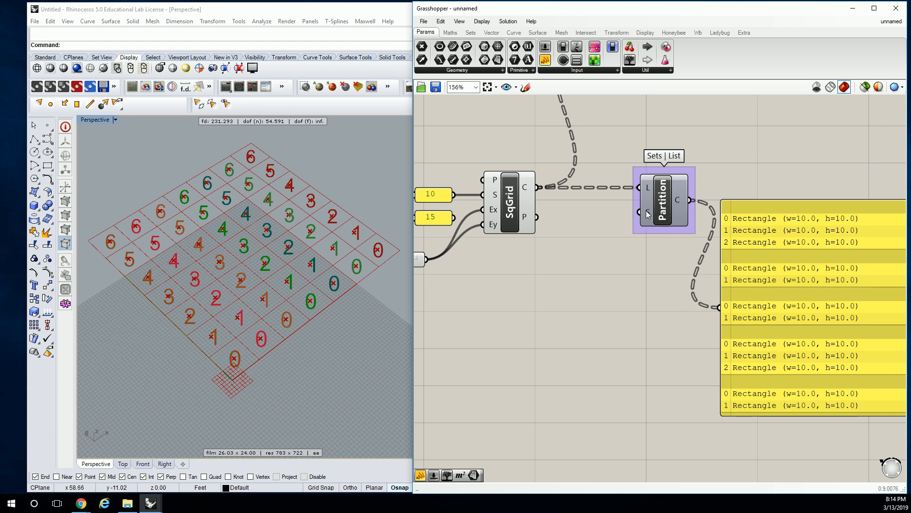
# Add a Panel below the square grid, connect the grid's Cells output to it, and enlarge it to show several full branches.
pyautogui.moveTo(649, 213)
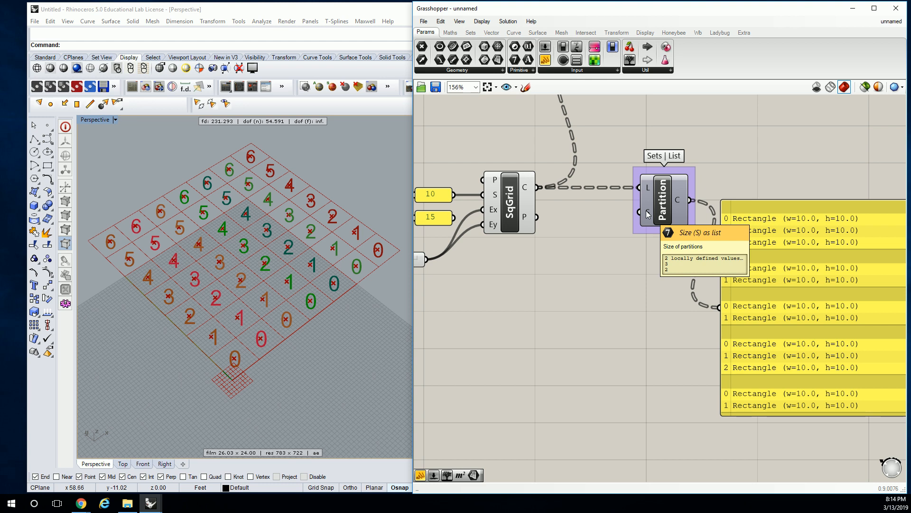
pyautogui.moveTo(539, 216); pyautogui.dragTo(675, 174, button='right')
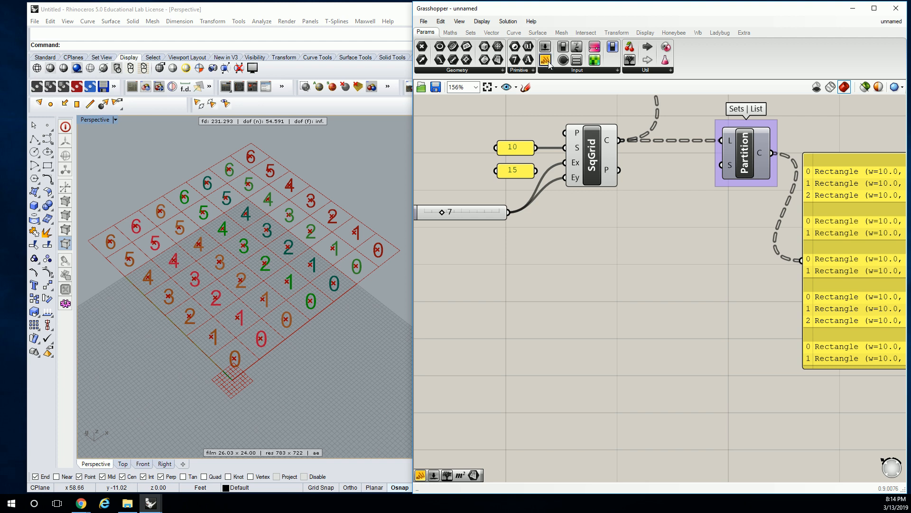
pyautogui.moveTo(545, 60); pyautogui.dragTo(674, 250)
pyautogui.moveTo(622, 141); pyautogui.dragTo(616, 248)
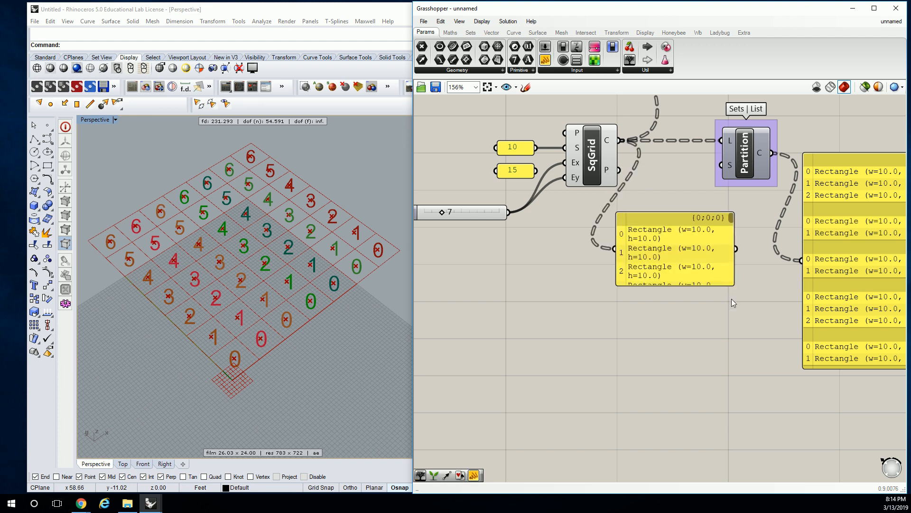
pyautogui.moveTo(735, 285); pyautogui.dragTo(800, 433)
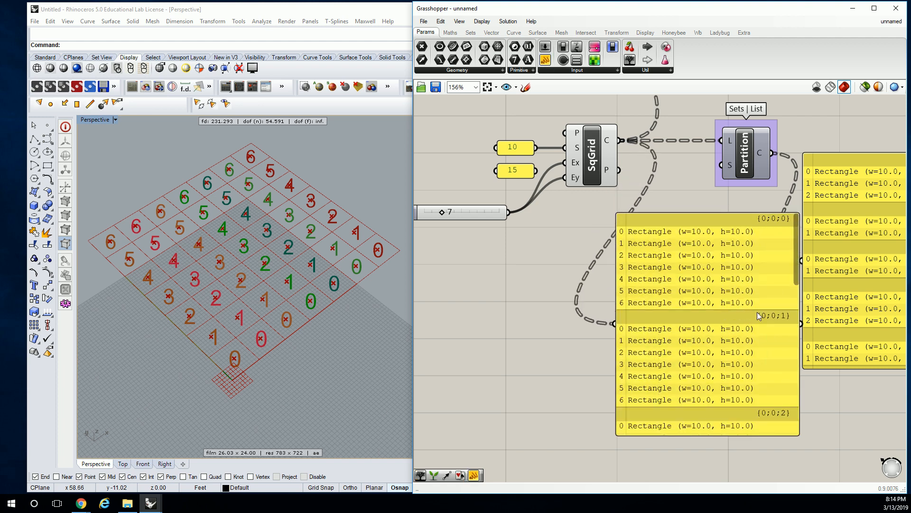
pyautogui.moveTo(742, 291); pyautogui.dragTo(738, 340)
pyautogui.click(676, 212)
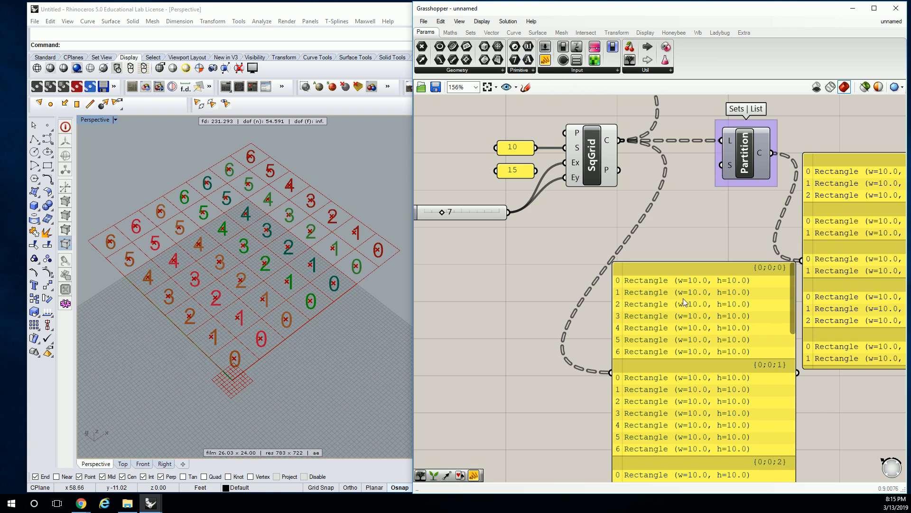
pyautogui.moveTo(721, 266); pyautogui.dragTo(705, 275)
# Add a small Panel with the value 1 and connect it to the Partition List's size input.
pyautogui.click(622, 114)
pyautogui.moveTo(545, 59); pyautogui.dragTo(721, 165)
pyautogui.doubleClick(698, 213)
pyautogui.write('1')
pyautogui.click(749, 231)
pyautogui.moveTo(750, 190); pyautogui.dragTo(642, 179, button='right')
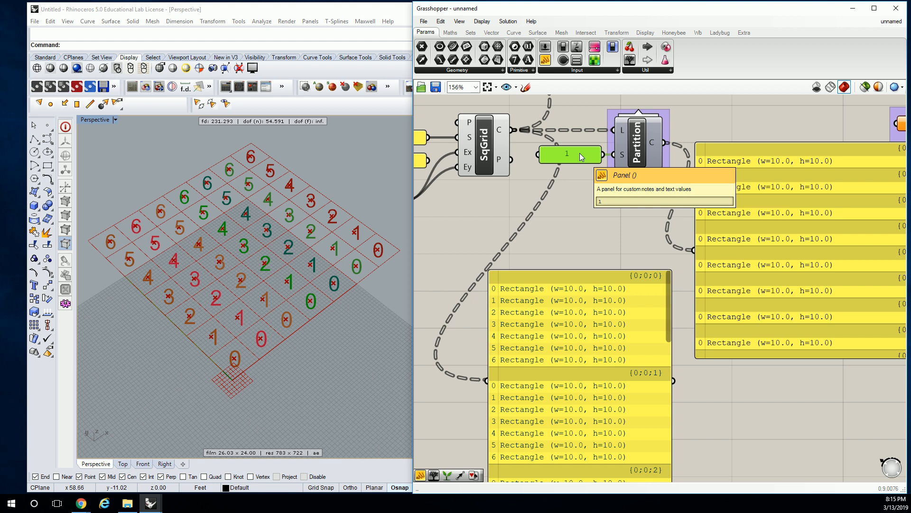
pyautogui.moveTo(816, 204); pyautogui.dragTo(752, 189, button='right')
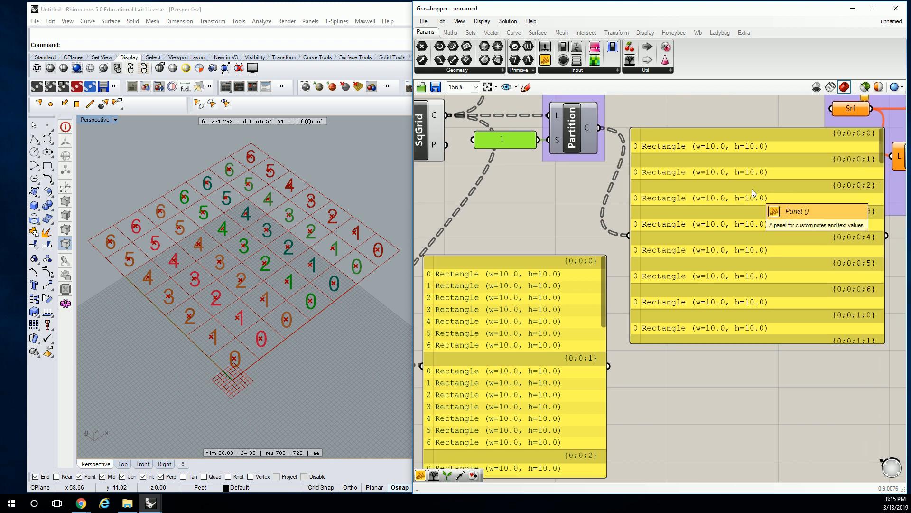
pyautogui.scroll(-1, 752, 188)
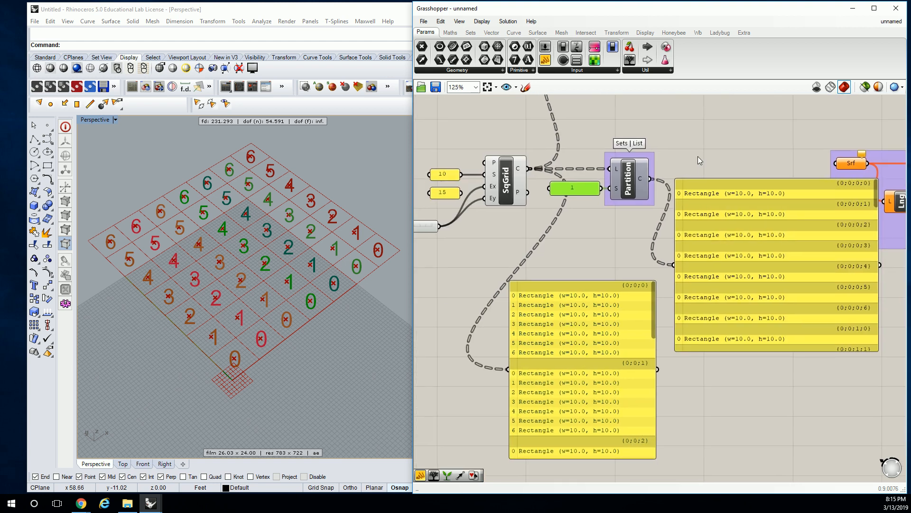
pyautogui.moveTo(551, 190); pyautogui.dragTo(583, 191)
# Connect the Extent Y slider to the Partition List's size input and delete the Panel containing 1.
pyautogui.moveTo(486, 230); pyautogui.dragTo(580, 220, button='right')
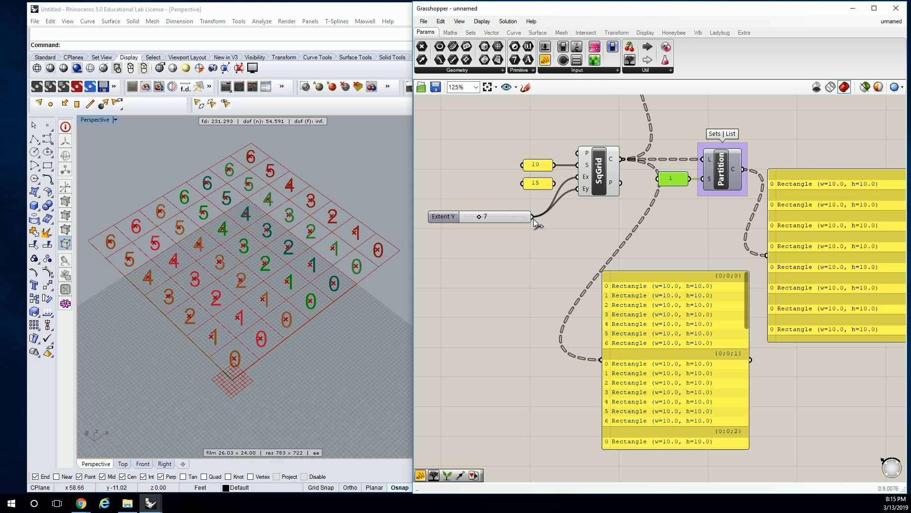
pyautogui.moveTo(533, 217); pyautogui.dragTo(702, 185)
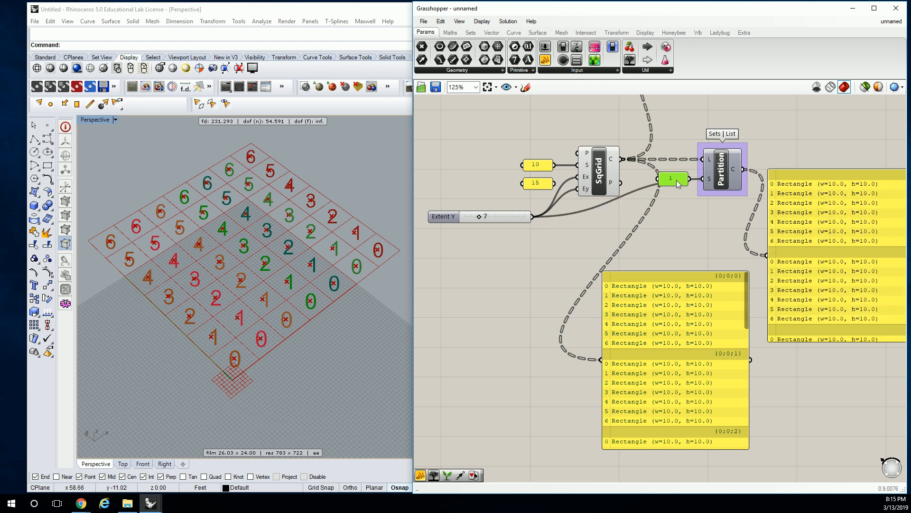
pyautogui.press('Delete')
pyautogui.moveTo(725, 207); pyautogui.dragTo(562, 195, button='right')
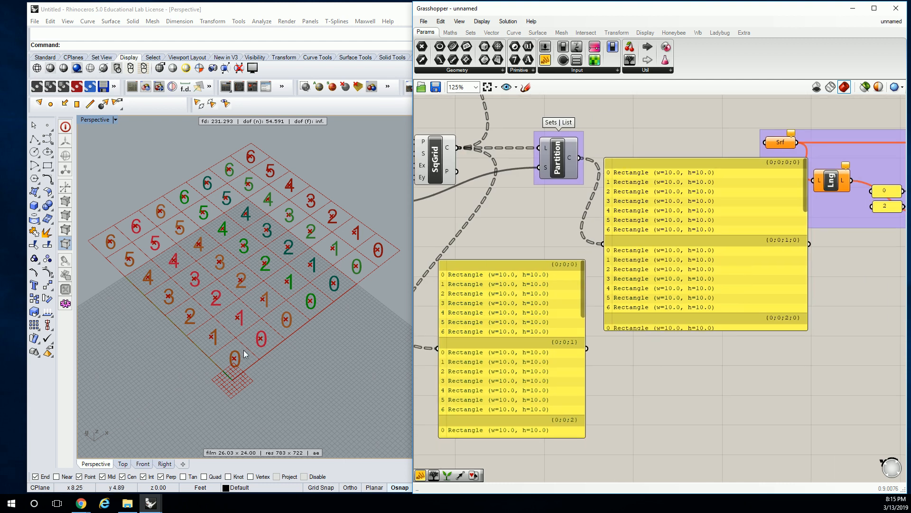
pyautogui.moveTo(414, 305); pyautogui.dragTo(449, 298, button='right')
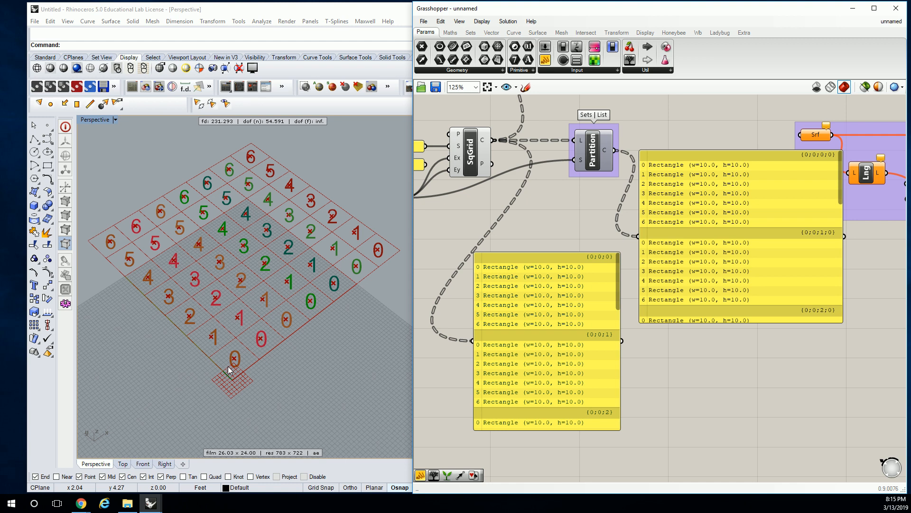
# Add a List Item component above the Partition List and connect the partition's chunks output to its list input.
pyautogui.moveTo(666, 149); pyautogui.dragTo(697, 183, button='right')
pyautogui.doubleClick(711, 143)
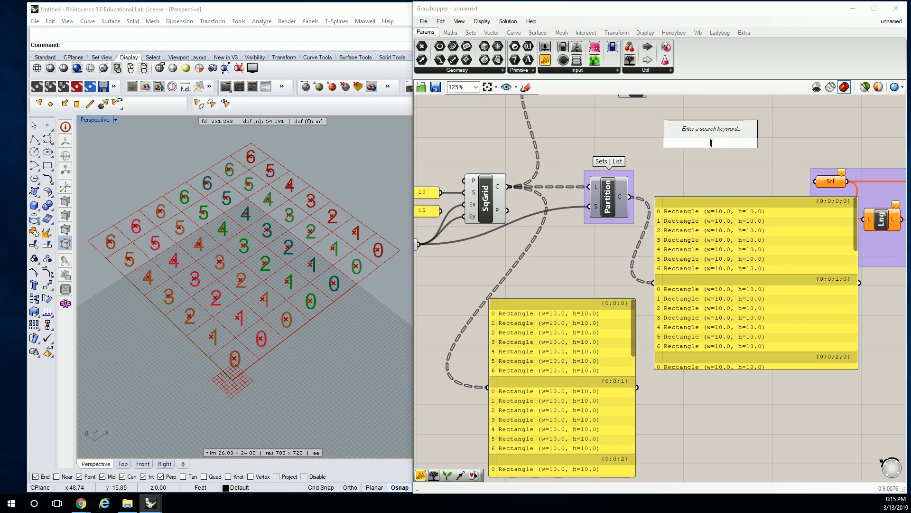
pyautogui.write('list item')
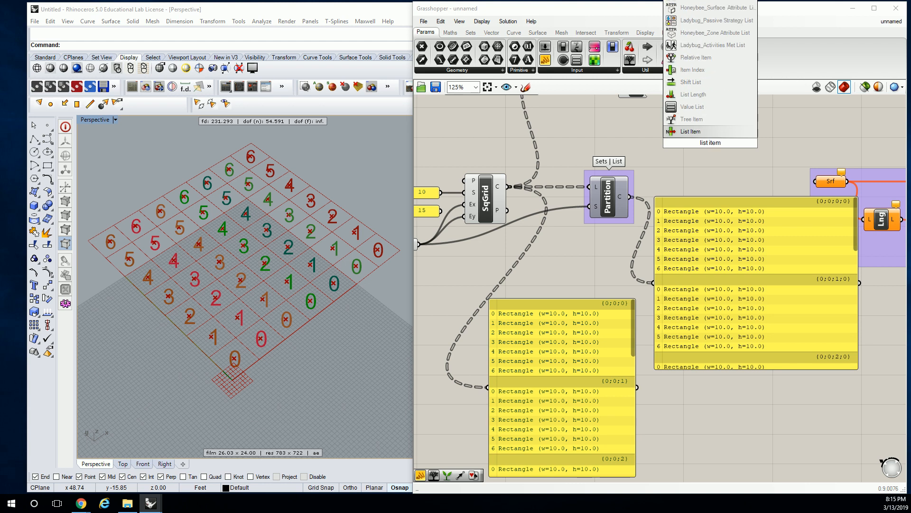
pyautogui.press('Return')
pyautogui.moveTo(631, 196); pyautogui.dragTo(691, 131)
# Create a number slider ranging from 0 to 7 and connect it to the List Item's index input.
pyautogui.doubleClick(622, 140)
pyautogui.write('0<1')
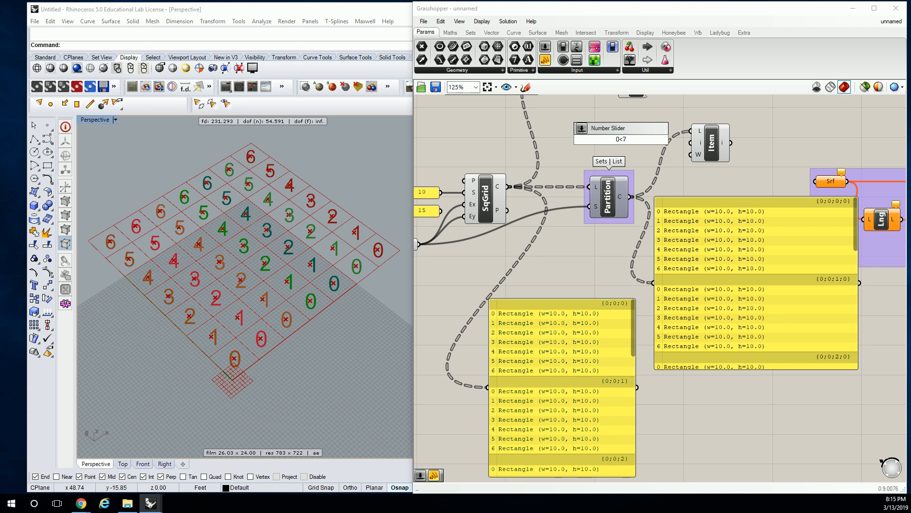
pyautogui.press('Return')
pyautogui.moveTo(670, 140); pyautogui.dragTo(690, 143)
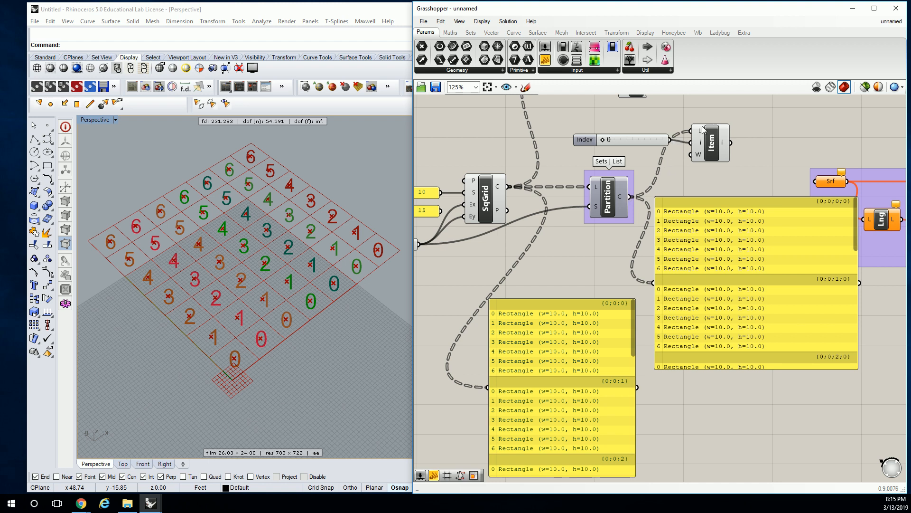
# Flatten the List Item's list input and inspect the selected cell in the perspective view.
pyautogui.doubleClick(696, 169)
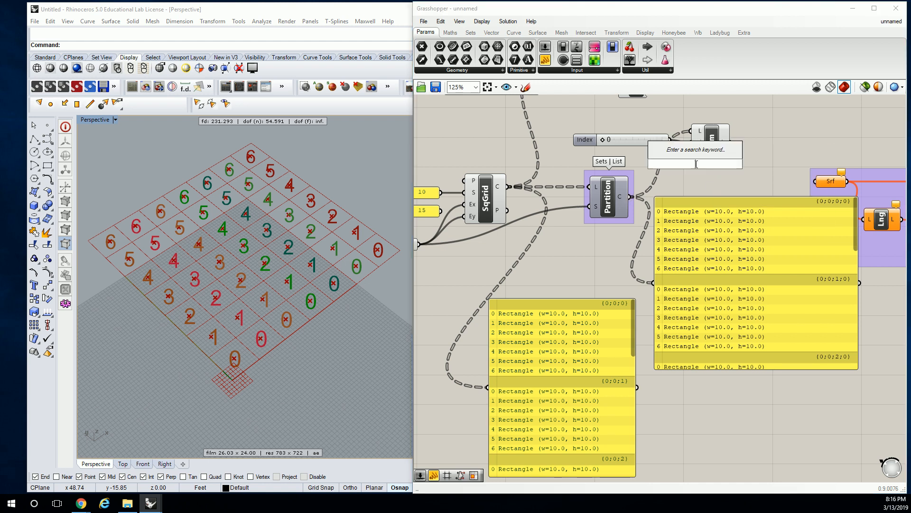
pyautogui.press('Escape')
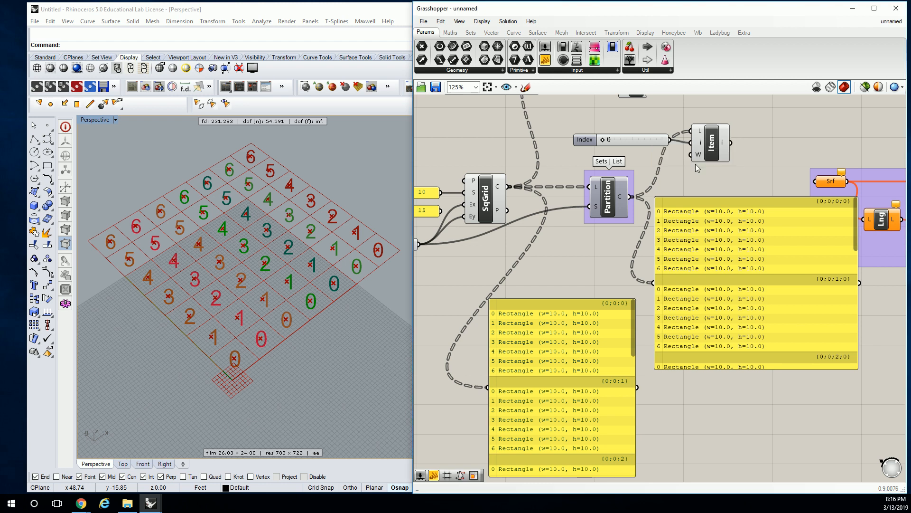
pyautogui.rightClick(700, 135)
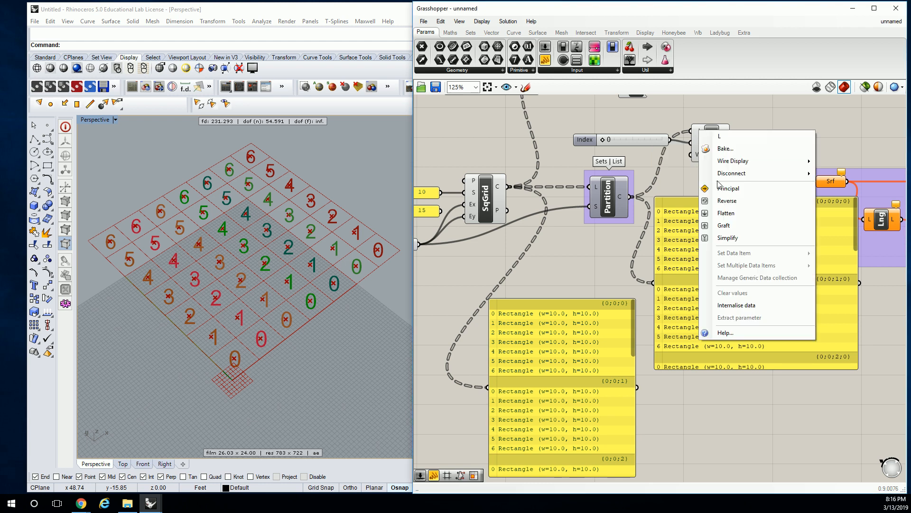
pyautogui.click(728, 214)
pyautogui.moveTo(714, 146); pyautogui.dragTo(721, 142)
pyautogui.scroll(3, 232, 355)
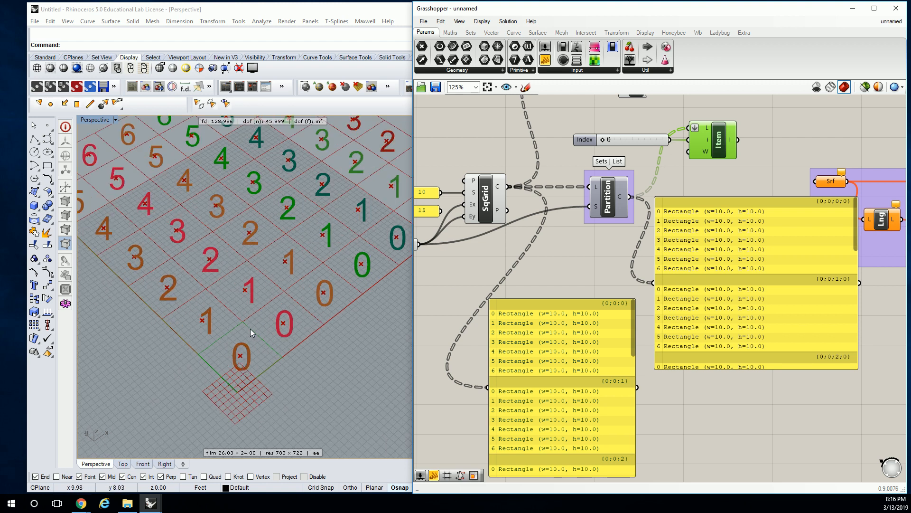
pyautogui.scroll(-3, 248, 328)
# Set the List Item's index slider to 7 and remove the flattening from its list input.
pyautogui.moveTo(603, 140); pyautogui.dragTo(661, 146)
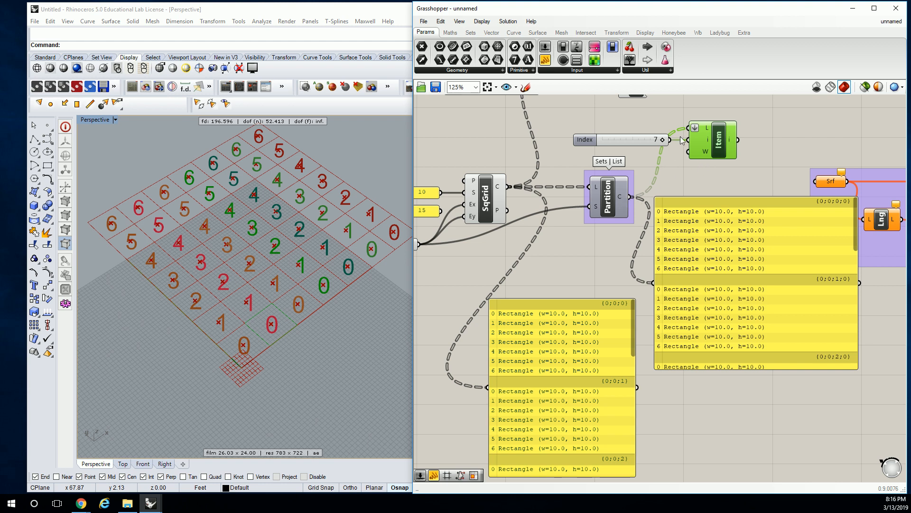
pyautogui.rightClick(704, 129)
pyautogui.click(732, 210)
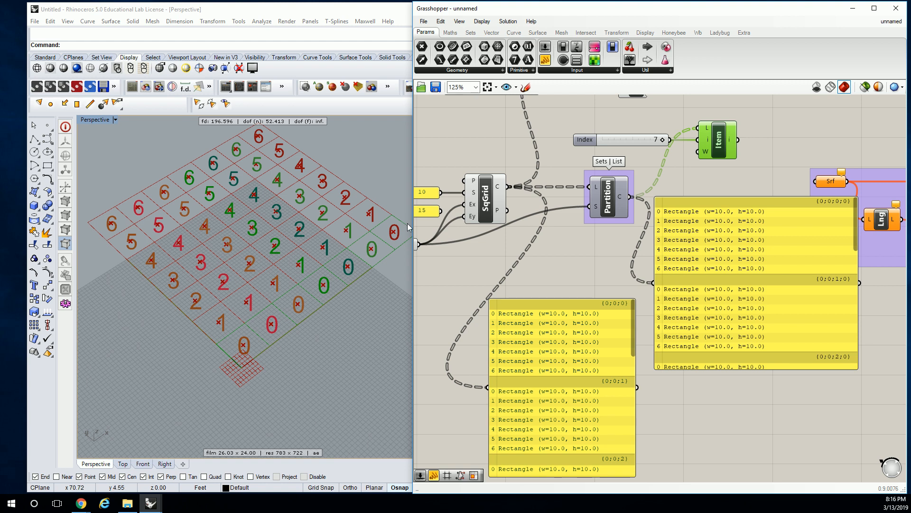
# Flatten the Partition List's list input and remove that flattening again.
pyautogui.moveTo(641, 198); pyautogui.dragTo(679, 201, button='right')
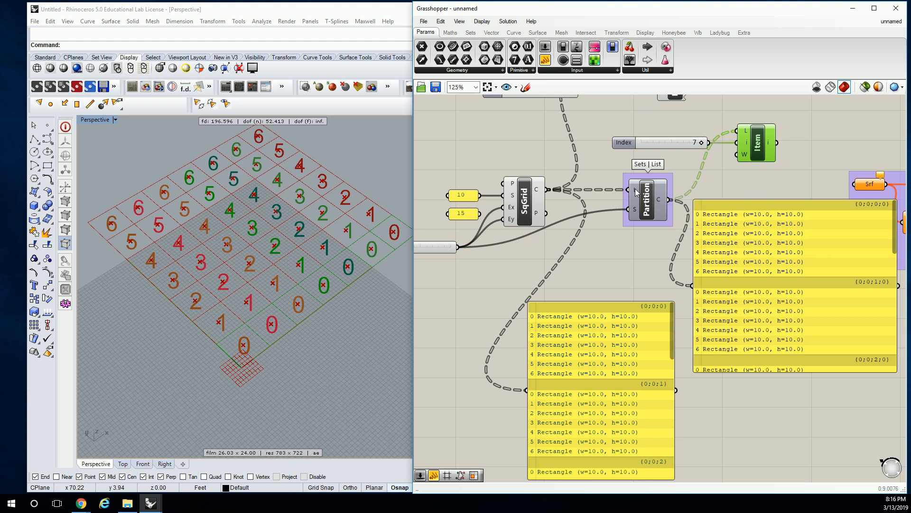
pyautogui.rightClick(636, 190)
pyautogui.click(666, 273)
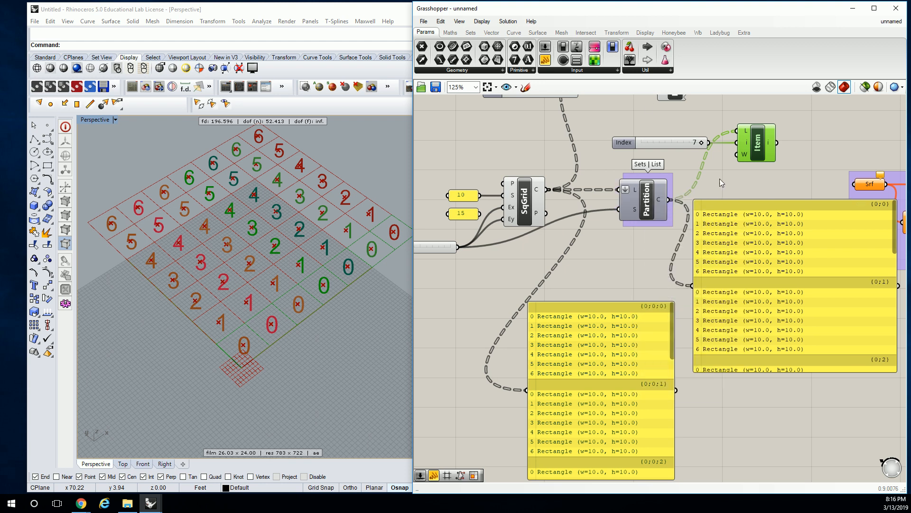
pyautogui.click(638, 189)
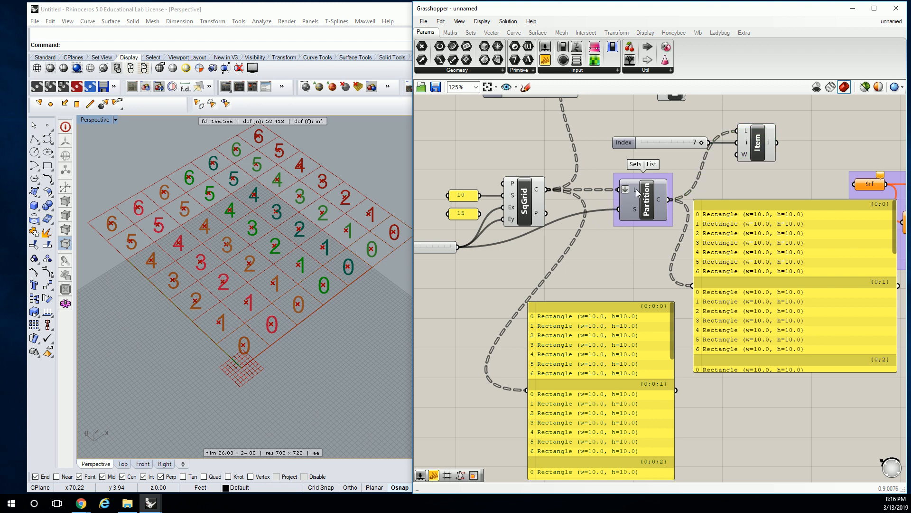
pyautogui.rightClick(637, 191)
pyautogui.click(666, 274)
# Flatten the square grid's Cells output and set the List Item's index slider to 4.
pyautogui.rightClick(546, 192)
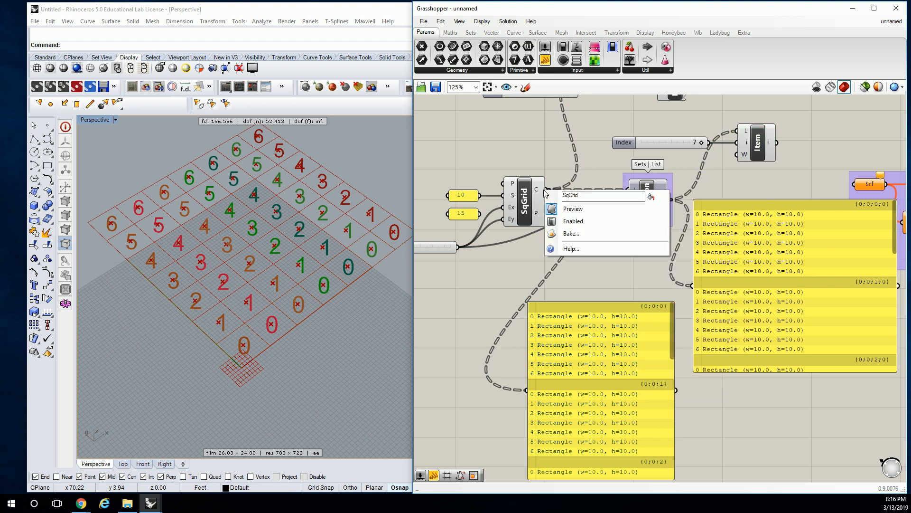
pyautogui.click(576, 238)
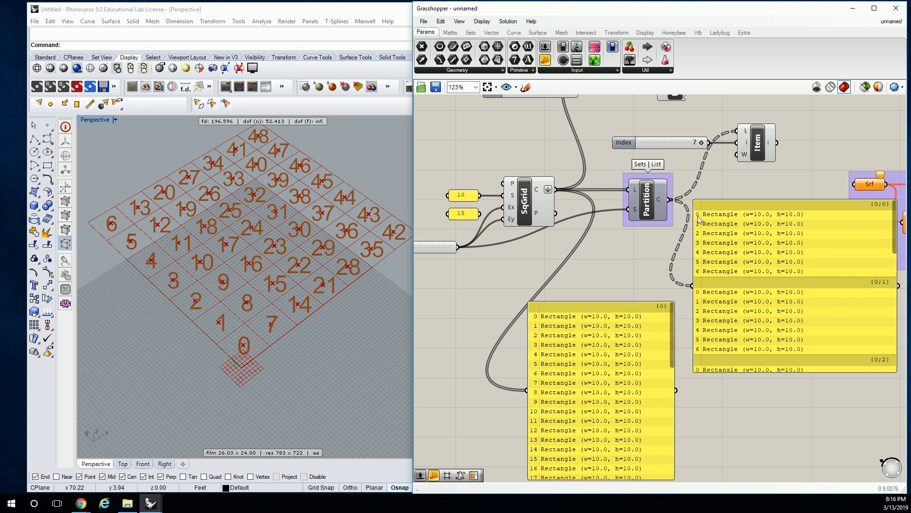
pyautogui.click(746, 156)
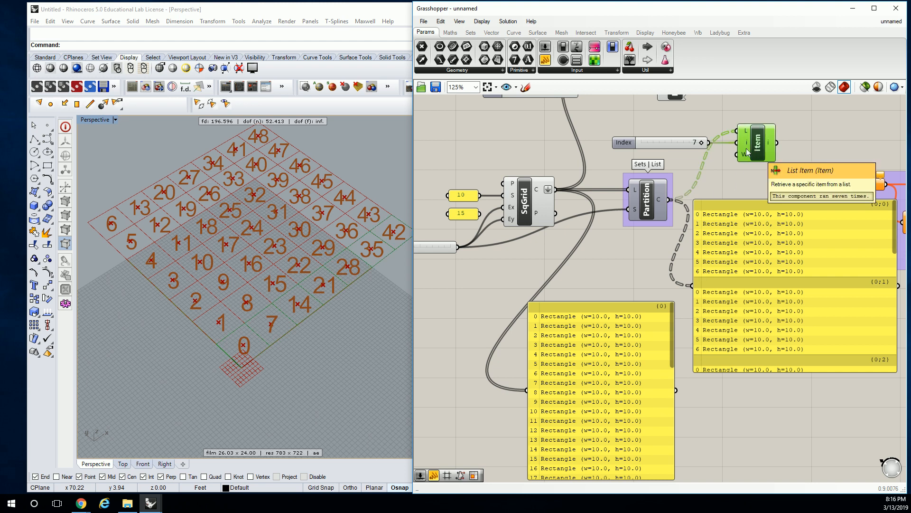
pyautogui.moveTo(666, 145)
pyautogui.mouseDown()
pyautogui.moveTo(641, 144)
pyautogui.moveTo(684, 143)
pyautogui.mouseUp()
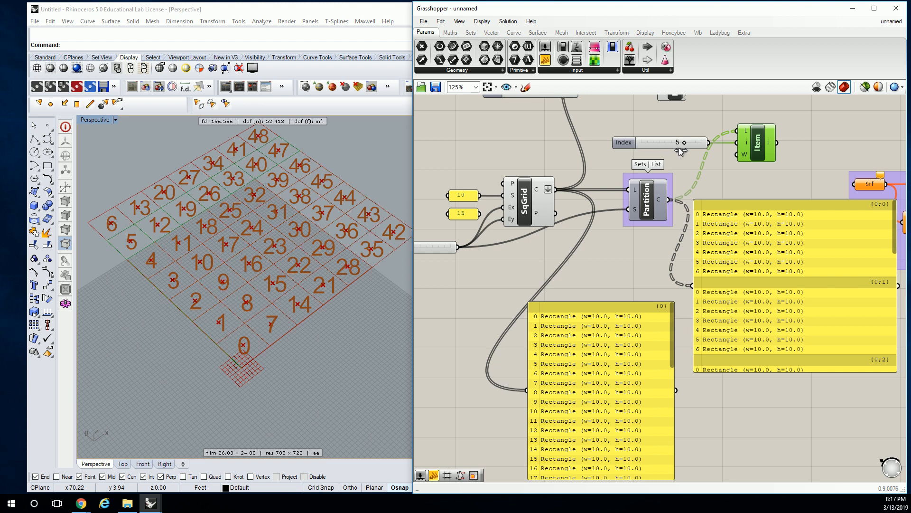
pyautogui.click(665, 169)
# Replace the List Item's list source with the square grid's flattened Cells output.
pyautogui.moveTo(663, 200)
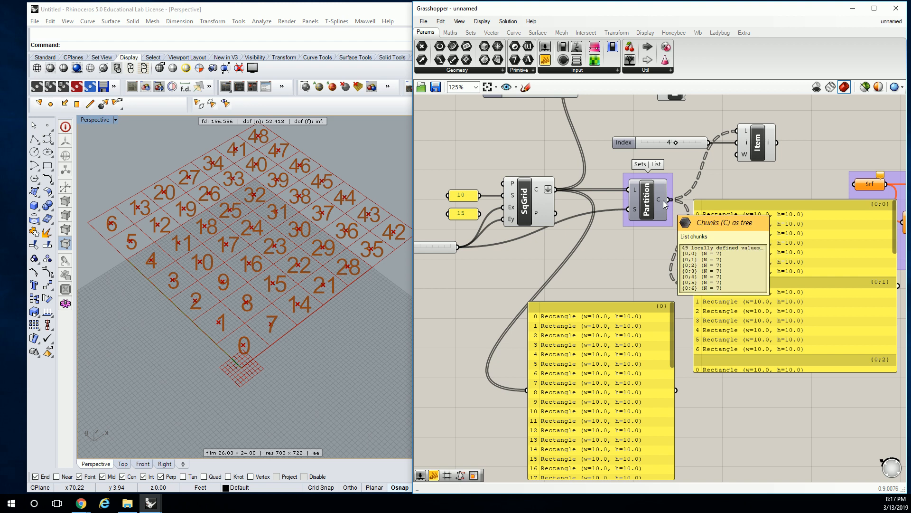
pyautogui.rightClick(663, 200)
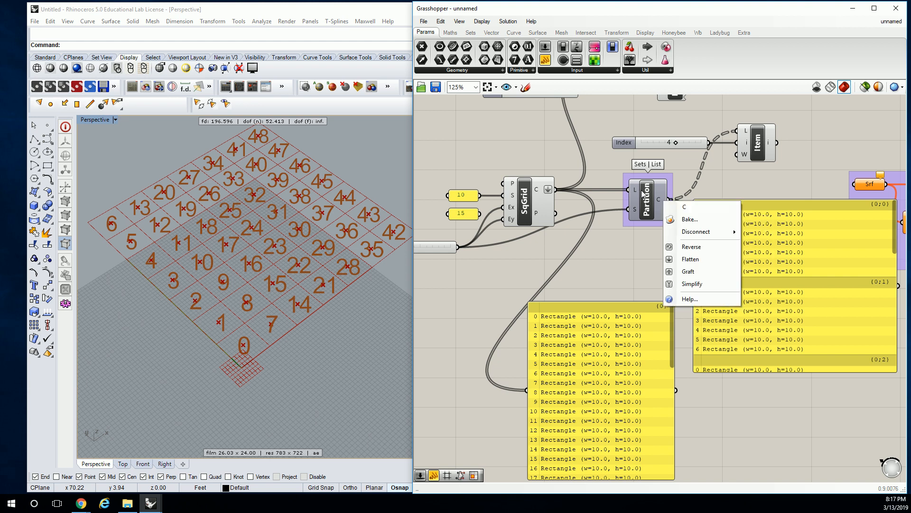
pyautogui.moveTo(605, 267); pyautogui.dragTo(618, 243, button='right')
pyautogui.moveTo(634, 157); pyautogui.dragTo(632, 186, button='right')
pyautogui.moveTo(567, 196); pyautogui.dragTo(748, 137)
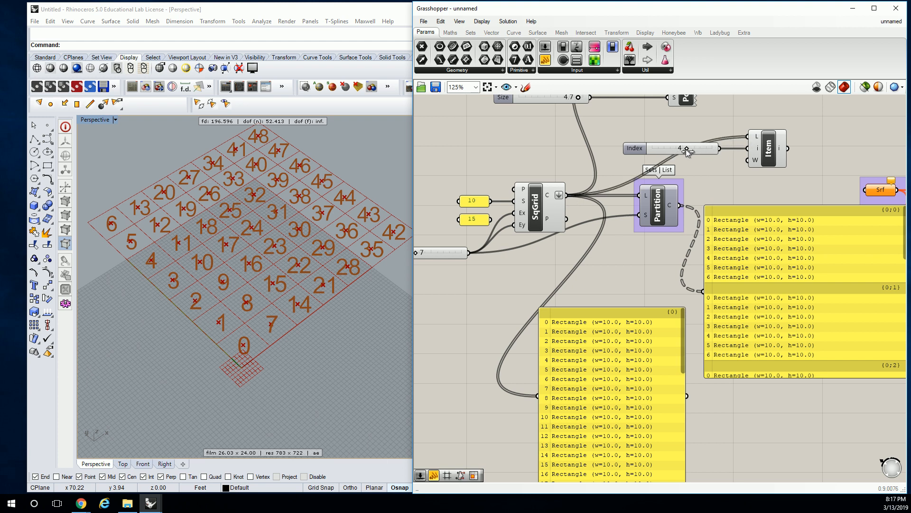
# Set the List Item's index slider to 6.
pyautogui.moveTo(716, 147)
pyautogui.mouseDown()
pyautogui.moveTo(667, 151)
pyautogui.moveTo(706, 149)
pyautogui.mouseUp()
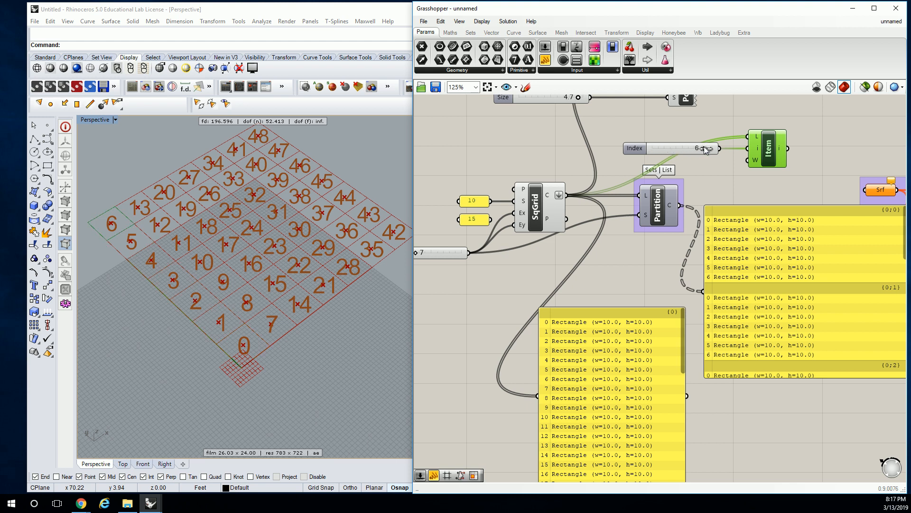
pyautogui.moveTo(635, 228); pyautogui.dragTo(685, 223, button='right')
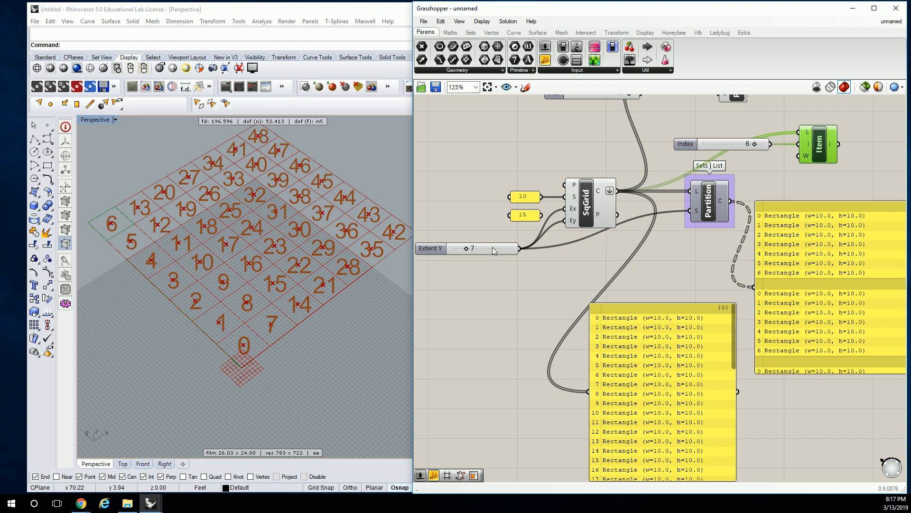
pyautogui.moveTo(670, 232); pyautogui.dragTo(653, 239, button='right')
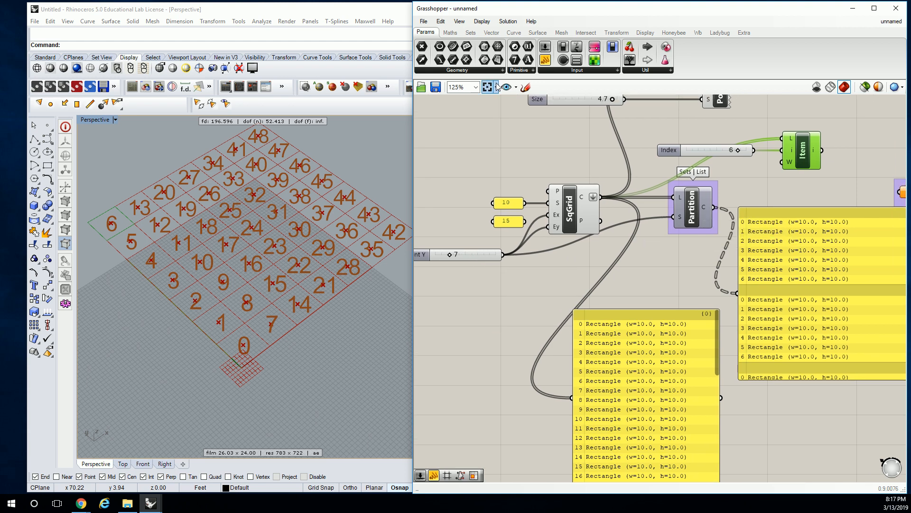
pyautogui.click(470, 33)
pyautogui.click(463, 70)
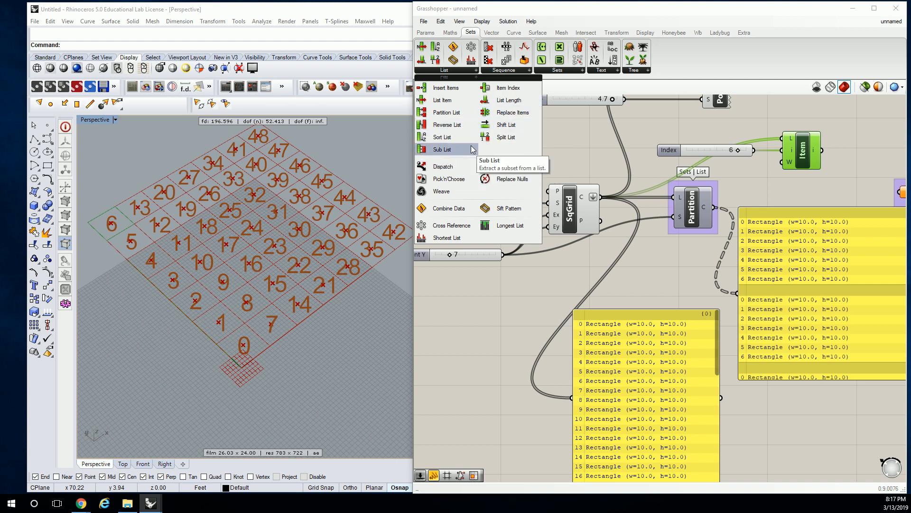
pyautogui.click(657, 166)
pyautogui.moveTo(660, 171); pyautogui.dragTo(589, 178, button='right')
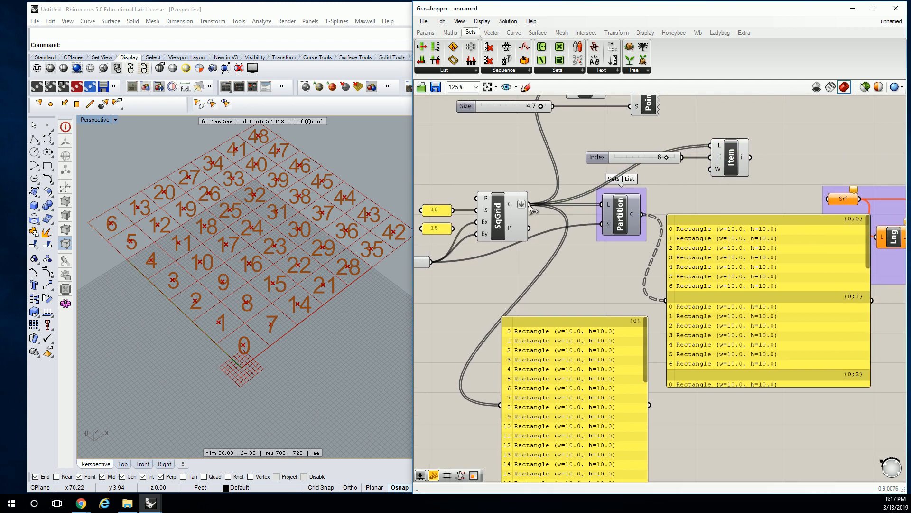
# Set the List Item's index slider to 1 and feed its list input from the Partition List's chunks output.
pyautogui.click(731, 158)
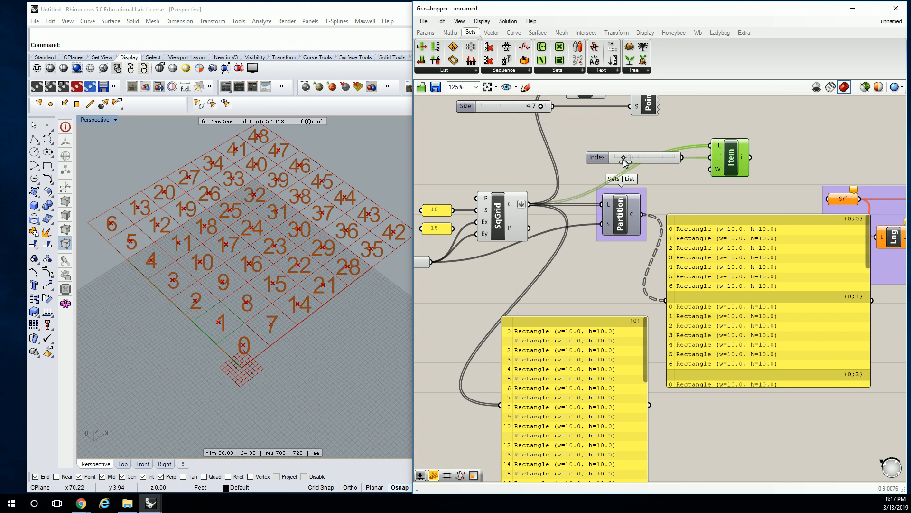
pyautogui.moveTo(640, 216); pyautogui.dragTo(711, 146)
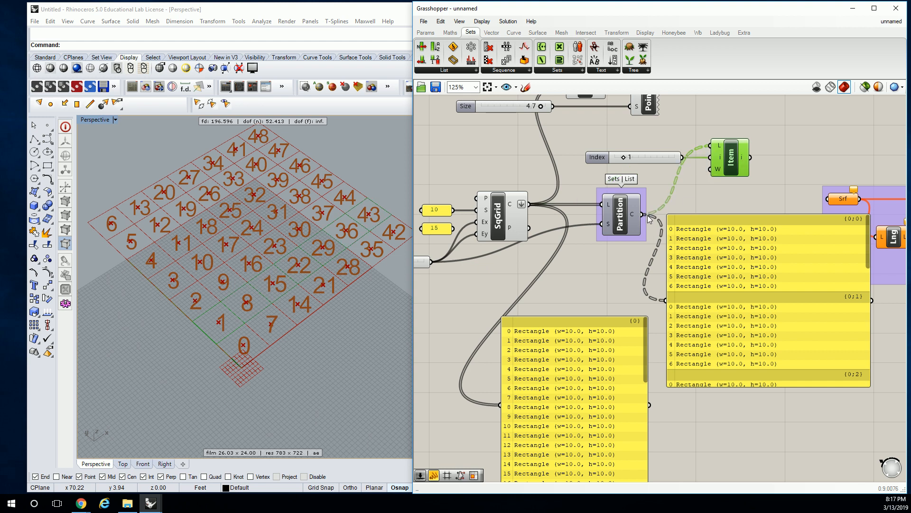
pyautogui.moveTo(714, 188); pyautogui.dragTo(671, 195, button='right')
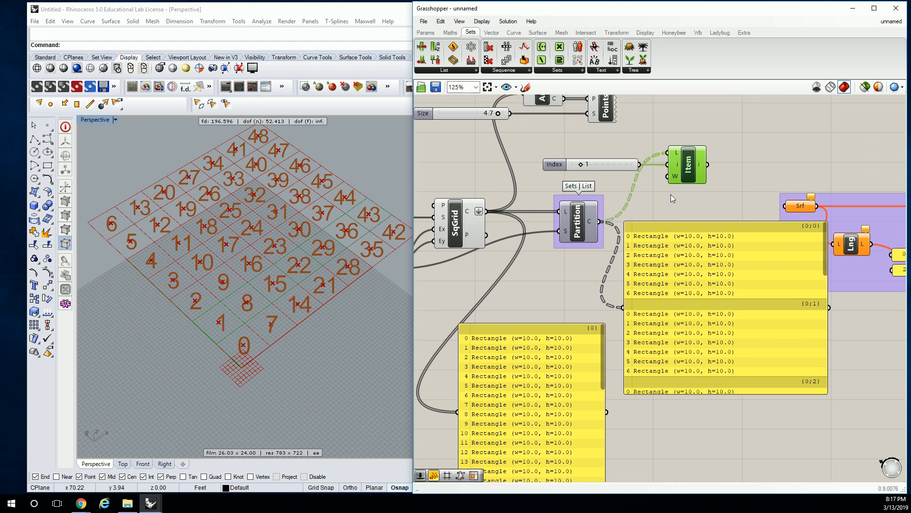
pyautogui.rightClick(599, 221)
pyautogui.click(616, 283)
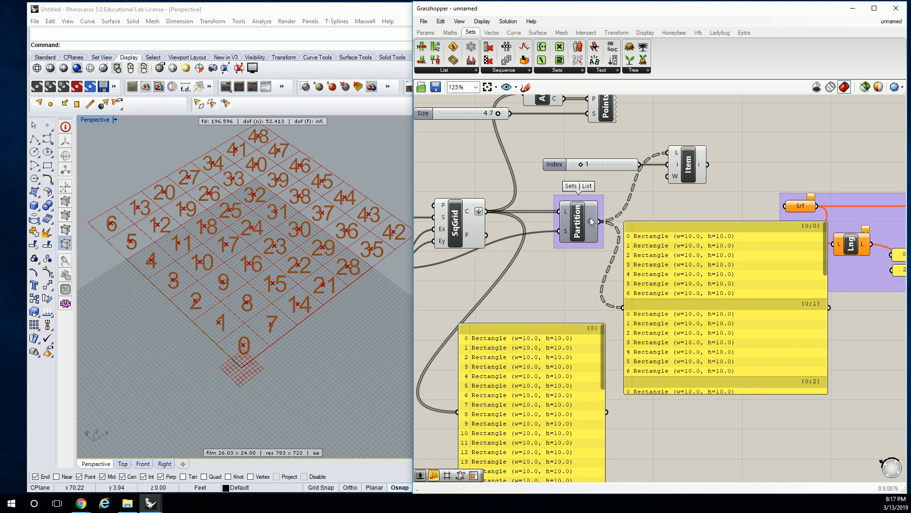
pyautogui.click(691, 166)
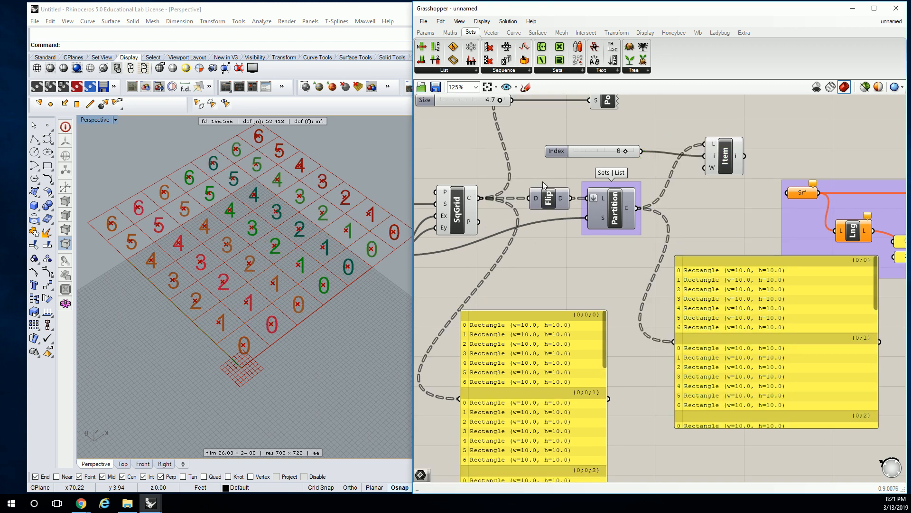
# Delete the Flip component and connect the square grid's Cells output directly to the Partition List's list input.
pyautogui.click(548, 199)
pyautogui.press('Delete')
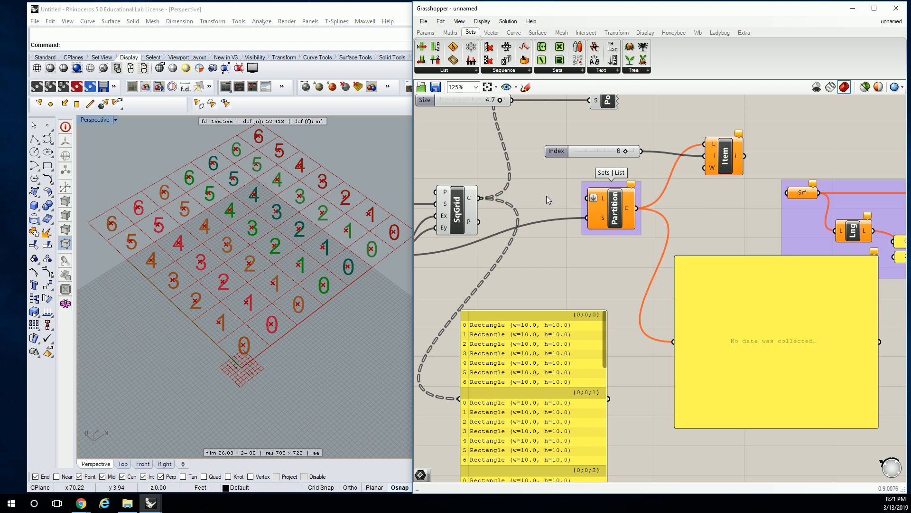
pyautogui.moveTo(554, 198); pyautogui.dragTo(590, 203, button='right')
pyautogui.moveTo(514, 199); pyautogui.dragTo(621, 200)
pyautogui.moveTo(593, 195); pyautogui.dragTo(588, 186, button='right')
# Set the List Item's index slider to 0 and select the List Item to preview the retrieved cells.
pyautogui.click(749, 164)
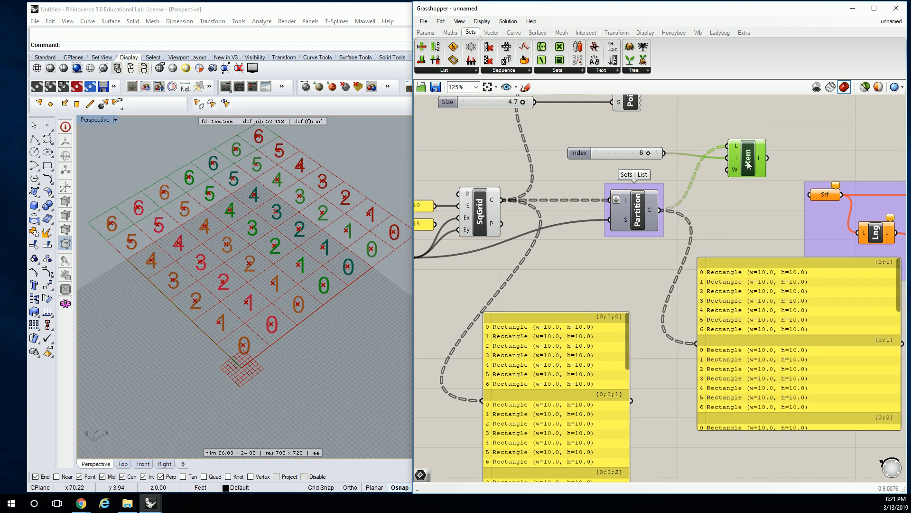
pyautogui.moveTo(645, 154); pyautogui.dragTo(599, 158)
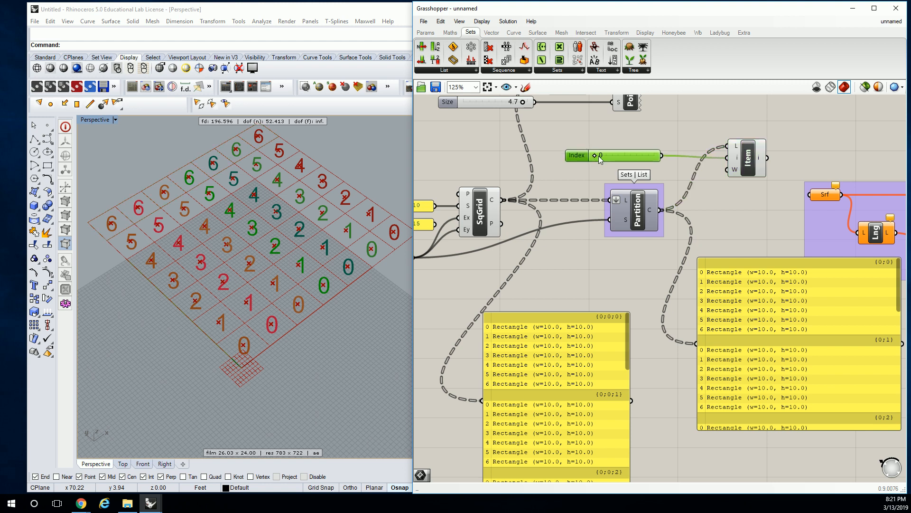
pyautogui.click(749, 158)
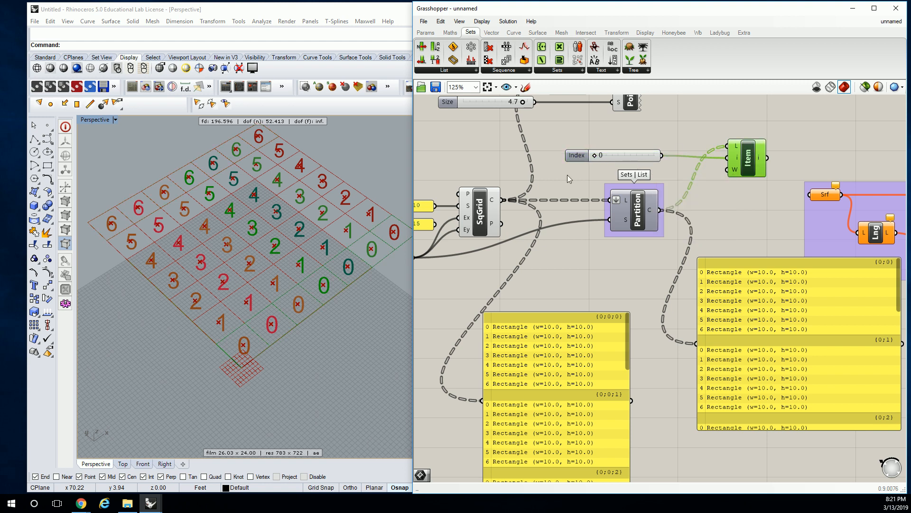
# Move the Partition List closer to the List Item and flatten the List Item's list input.
pyautogui.moveTo(626, 203)
pyautogui.moveTo(649, 215); pyautogui.dragTo(677, 215)
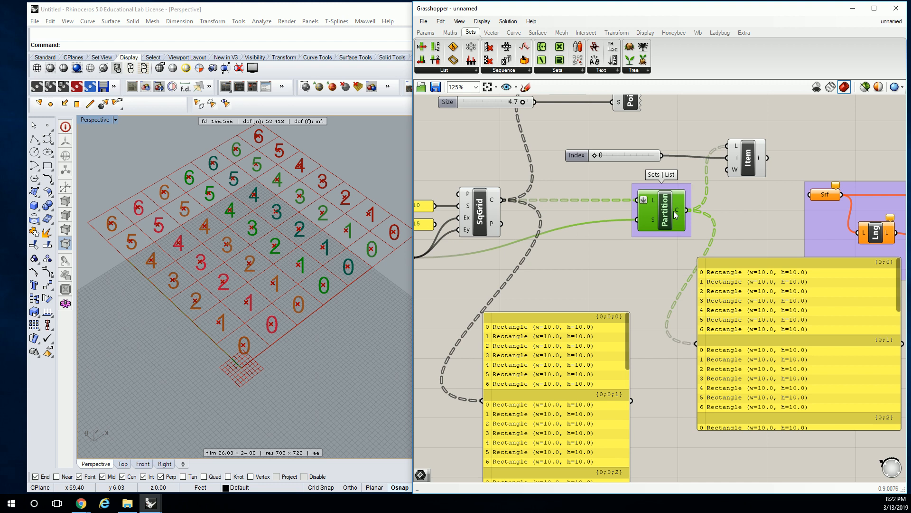
pyautogui.click(747, 158)
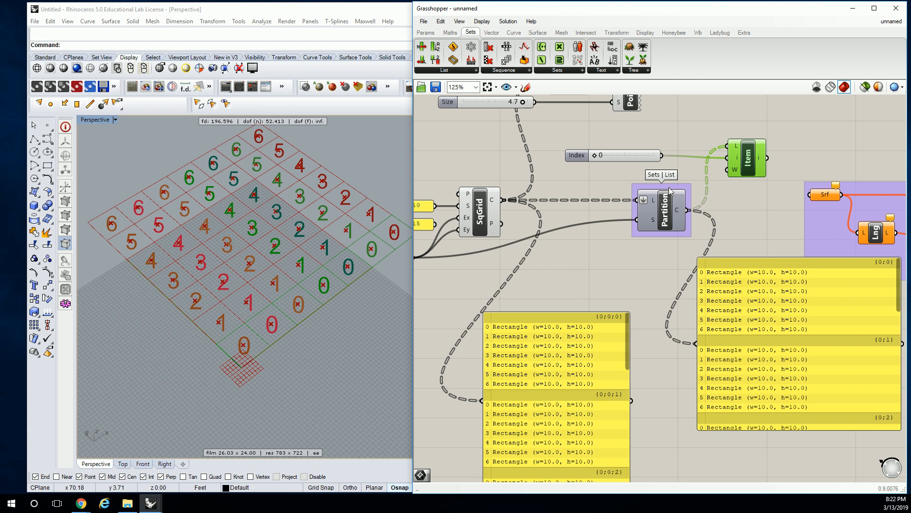
pyautogui.rightClick(737, 146)
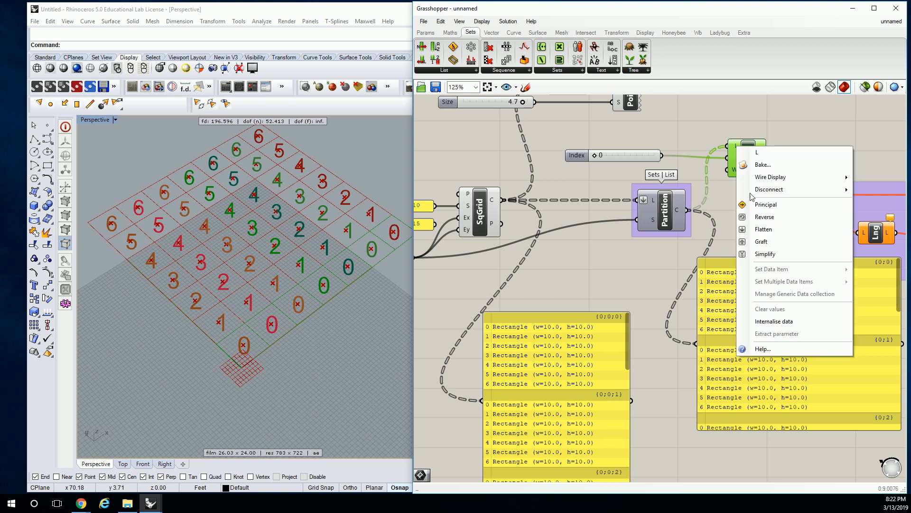
pyautogui.click(764, 229)
pyautogui.moveTo(741, 158); pyautogui.dragTo(734, 159)
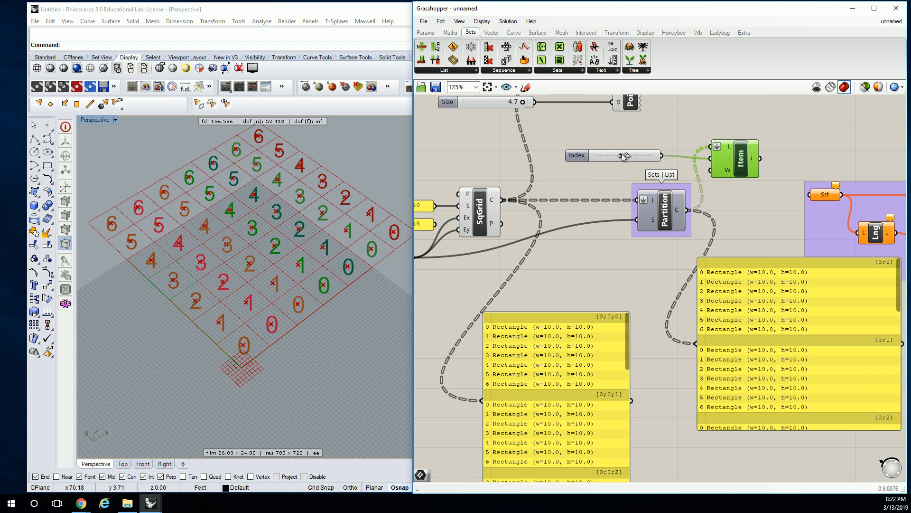
# Set the List Item's index slider to 7 and remove the flattening from its list input.
pyautogui.moveTo(646, 154); pyautogui.dragTo(667, 161)
pyautogui.rightClick(729, 148)
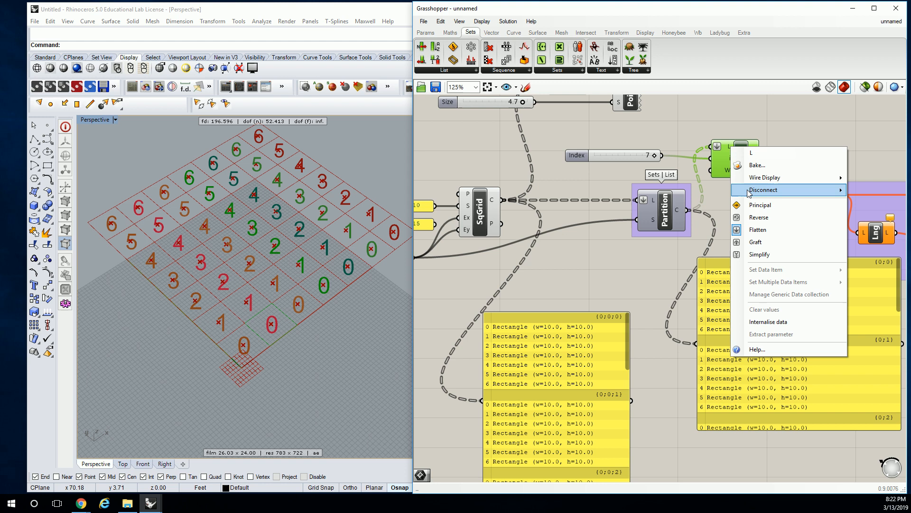
pyautogui.click(756, 229)
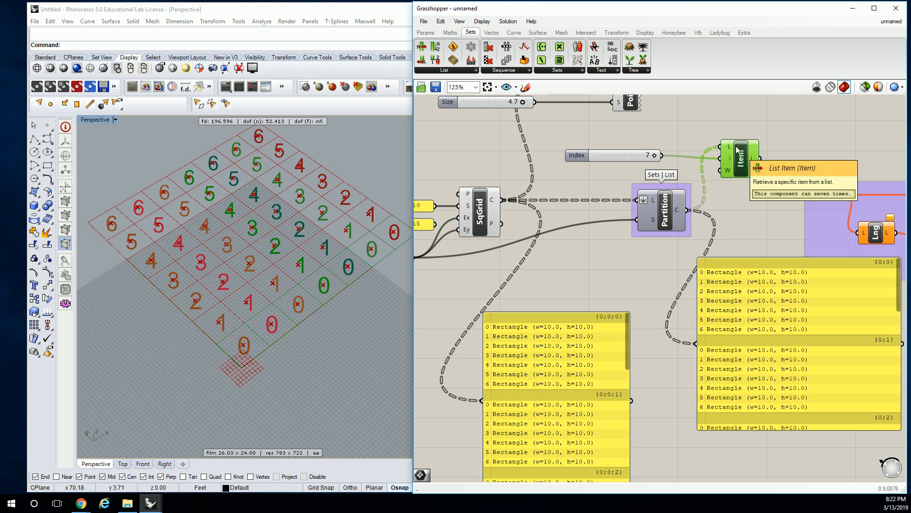
pyautogui.doubleClick(580, 172)
pyautogui.write('flip')
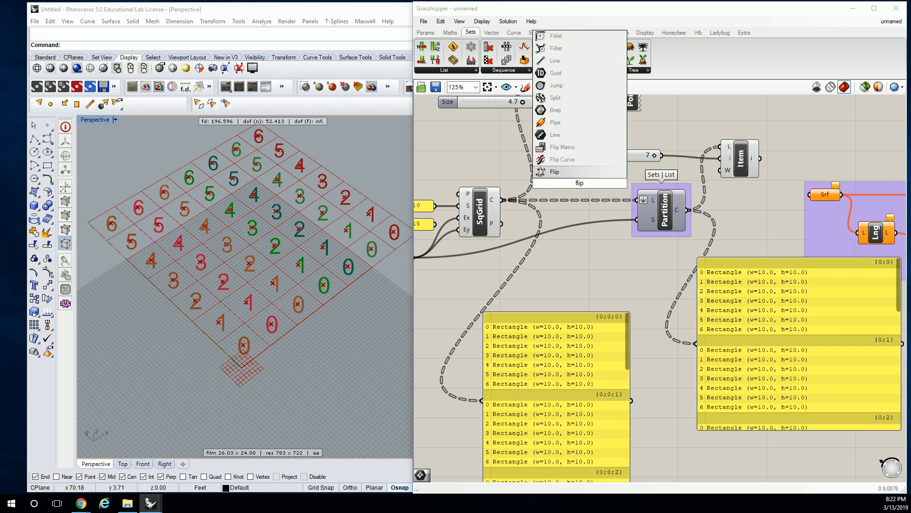
pyautogui.press('Return')
pyautogui.click(581, 187)
pyautogui.press('Delete')
# Add a Flip Matrix component and wire it between the square grid's Cells output and the Partition List's list input.
pyautogui.doubleClick(581, 183)
pyautogui.write('flip')
pyautogui.click(563, 147)
pyautogui.moveTo(578, 179); pyautogui.dragTo(563, 205)
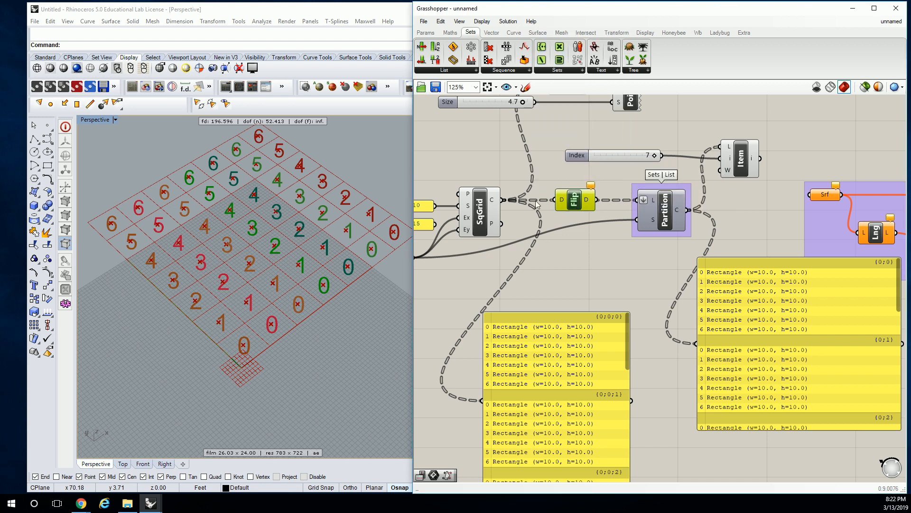
pyautogui.moveTo(504, 200); pyautogui.dragTo(636, 200)
pyautogui.click(731, 189)
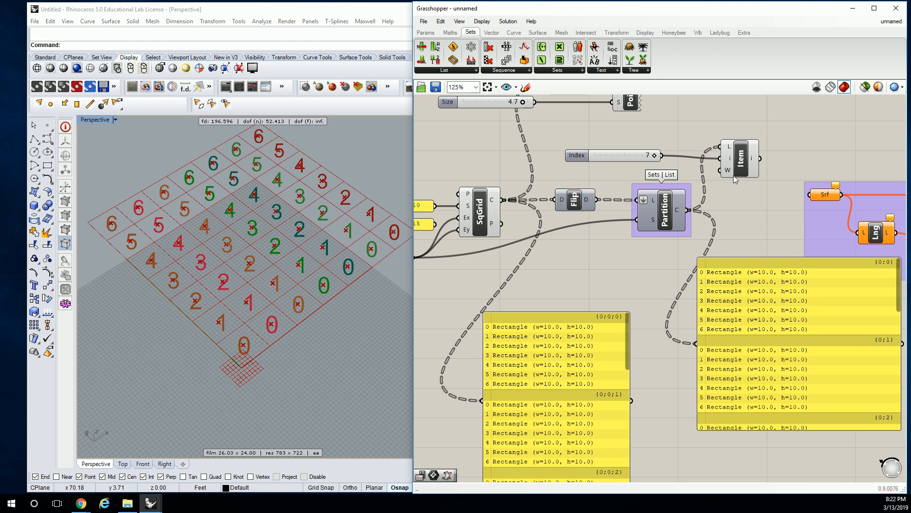
# Check the Partition List's chunks output and set the List Item's index slider to 1.
pyautogui.click(739, 160)
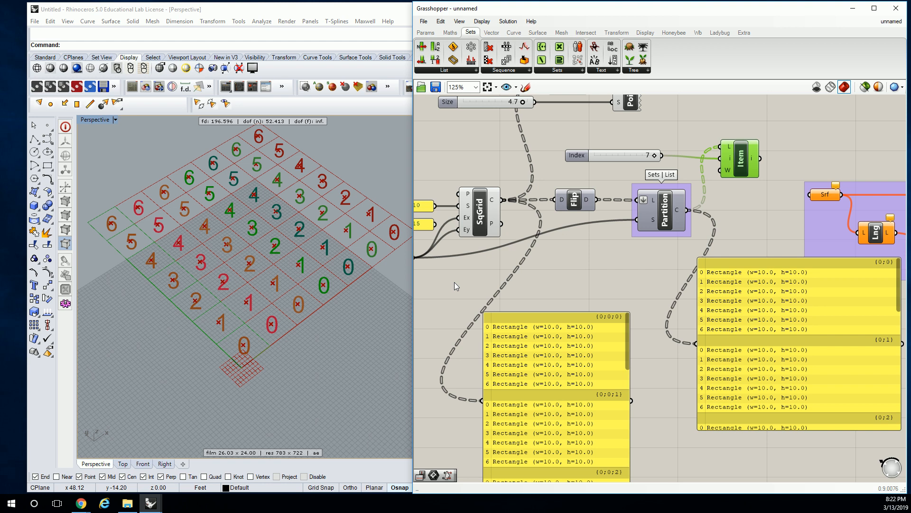
pyautogui.moveTo(697, 216); pyautogui.dragTo(588, 203, button='right')
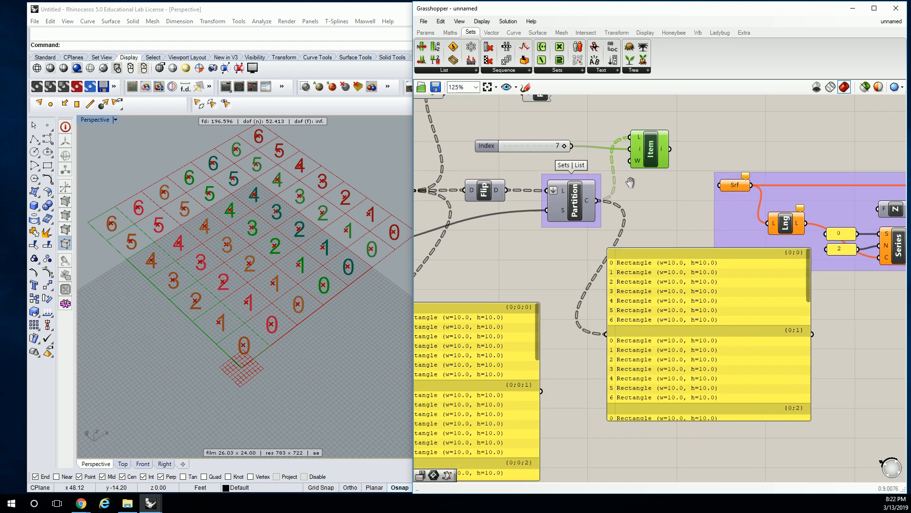
pyautogui.moveTo(589, 203)
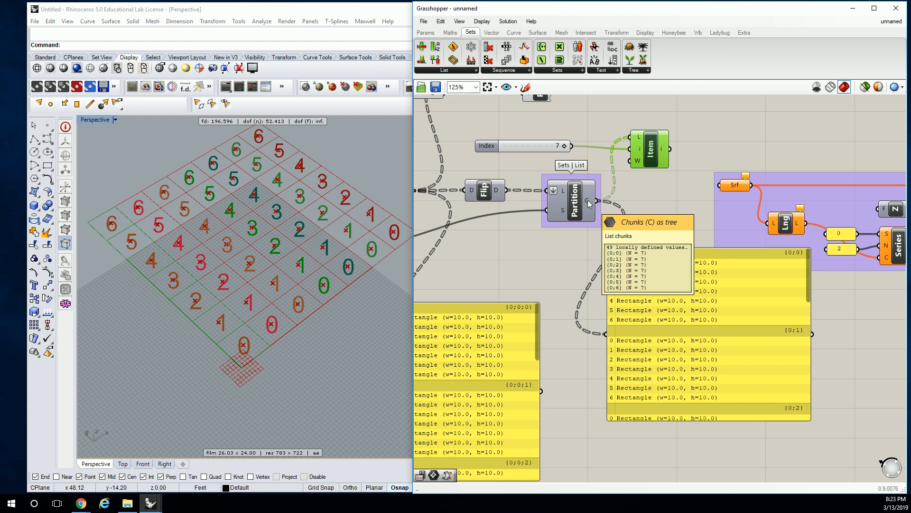
pyautogui.moveTo(564, 146); pyautogui.dragTo(514, 154)
pyautogui.moveTo(518, 172); pyautogui.dragTo(686, 176, button='right')
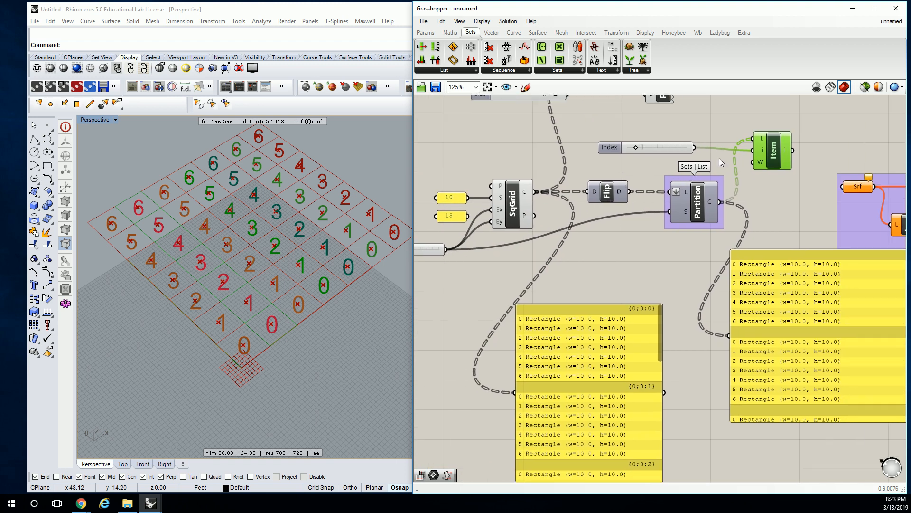
# Delete the List Item, its index slider and the two panels listing the grid cells and partitioned chunks.
pyautogui.moveTo(687, 216)
pyautogui.moveTo(637, 148); pyautogui.dragTo(681, 151)
pyautogui.press('Delete')
pyautogui.click(621, 144)
pyautogui.press('Delete')
pyautogui.moveTo(844, 272); pyautogui.dragTo(752, 269, button='right')
pyautogui.moveTo(690, 282); pyautogui.dragTo(683, 338)
pyautogui.press('Delete')
pyautogui.click(519, 339)
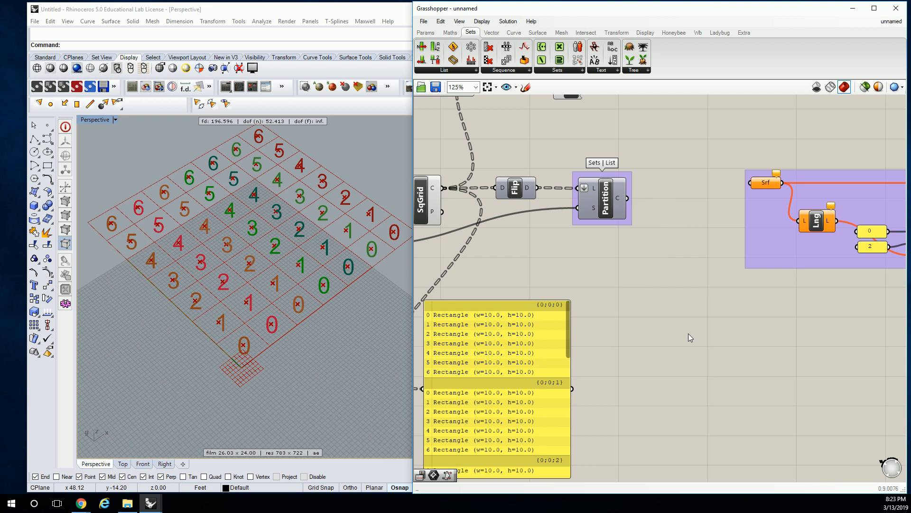
pyautogui.press('Delete')
pyautogui.moveTo(543, 294); pyautogui.dragTo(720, 298, button='right')
pyautogui.moveTo(755, 256); pyautogui.dragTo(679, 295, button='right')
pyautogui.scroll(1, 640, 248)
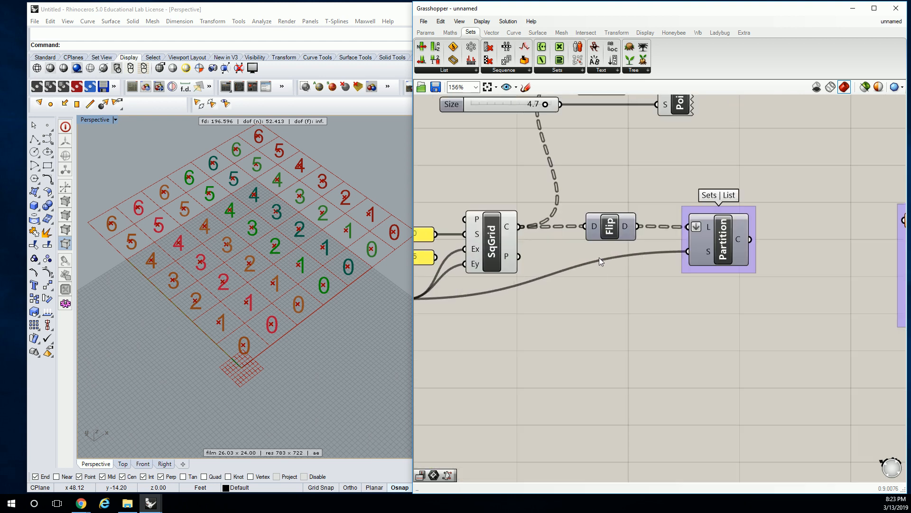
pyautogui.moveTo(613, 257); pyautogui.dragTo(676, 246, button='right')
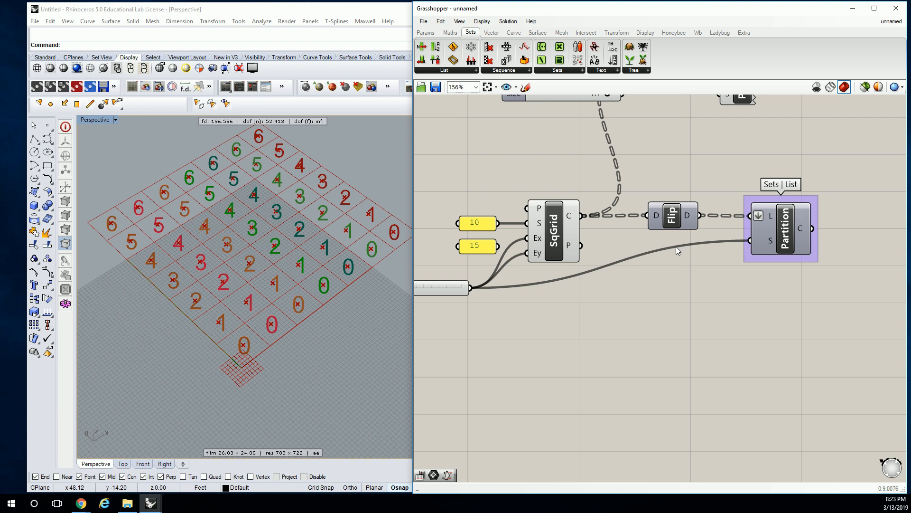
pyautogui.moveTo(784, 281); pyautogui.dragTo(642, 277, button='right')
pyautogui.moveTo(662, 226)
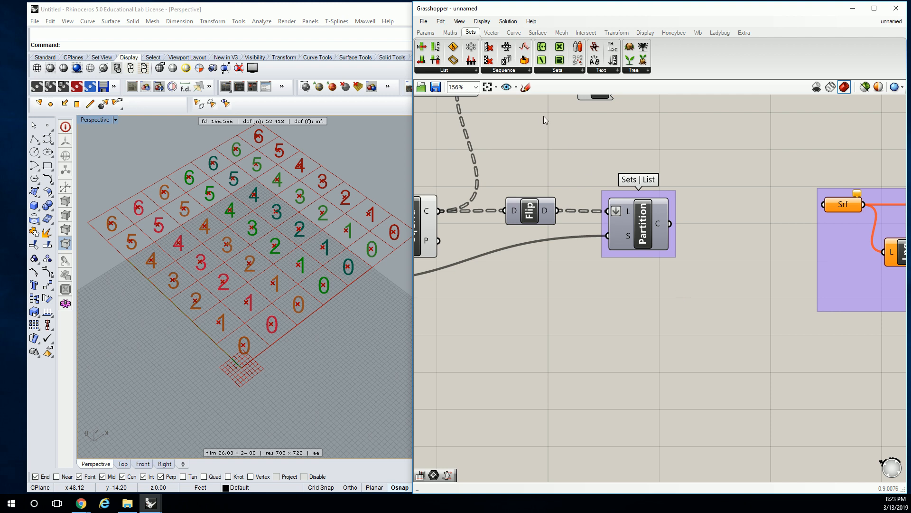
pyautogui.scroll(-4, 657, 214)
pyautogui.moveTo(695, 222); pyautogui.dragTo(554, 224, button='right')
pyautogui.moveTo(671, 219); pyautogui.dragTo(809, 218)
pyautogui.click(517, 181)
pyautogui.moveTo(512, 179); pyautogui.dragTo(616, 170, button='right')
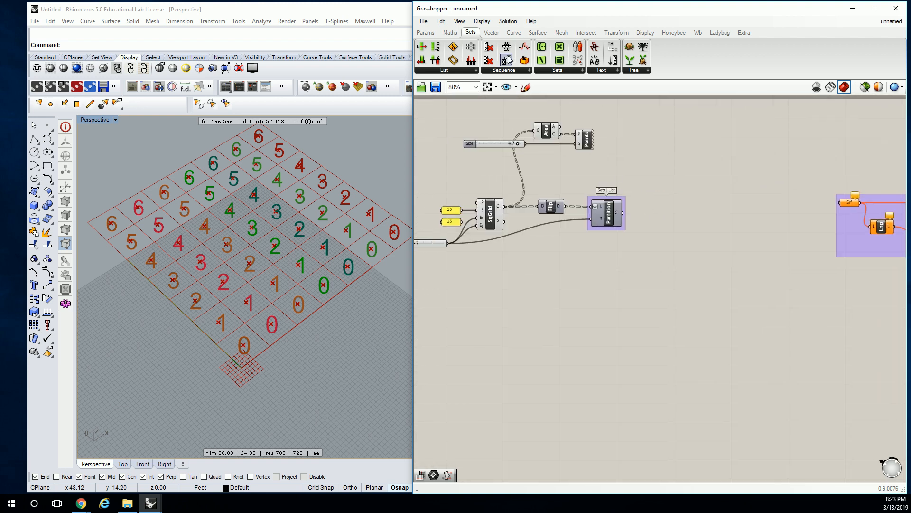
# Add a Sift Pattern component beside the Partition List and feed its list input from the Partition List's chunks output.
pyautogui.scroll(2, 668, 163)
pyautogui.click(459, 70)
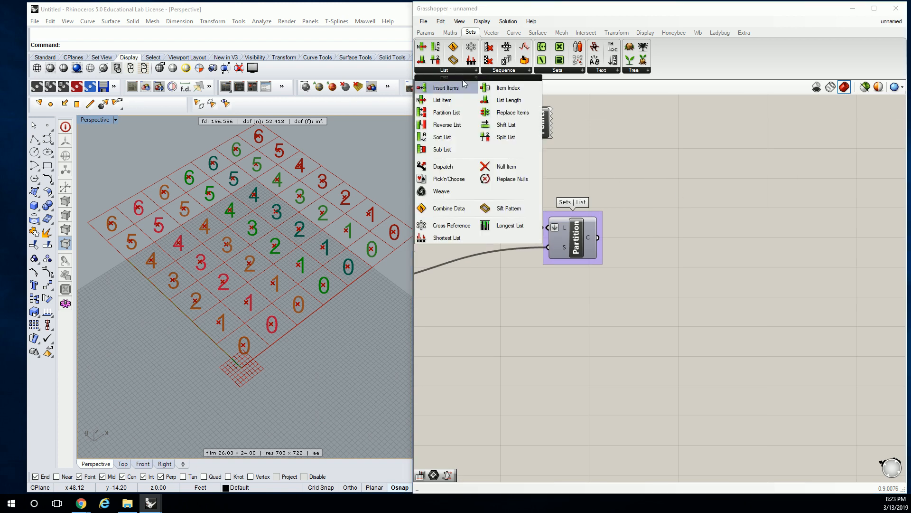
pyautogui.moveTo(485, 208); pyautogui.dragTo(680, 243)
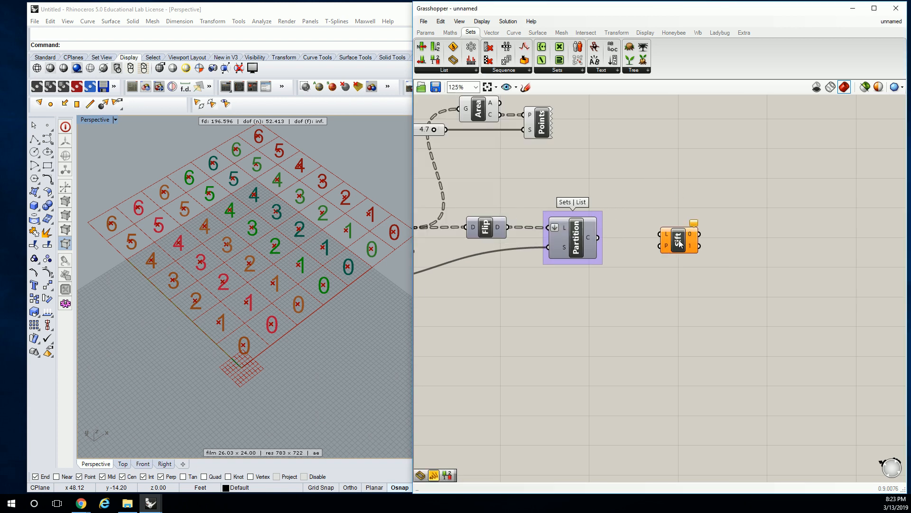
pyautogui.scroll(3, 680, 243)
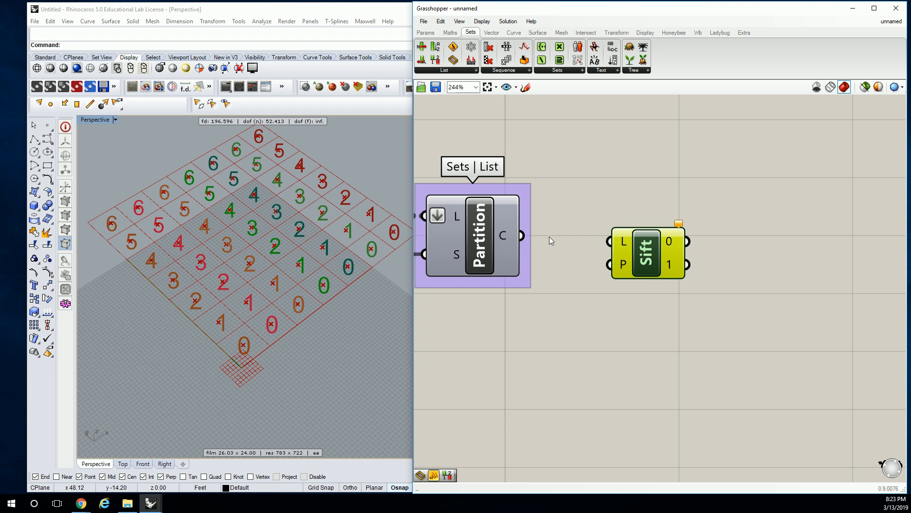
pyautogui.moveTo(522, 235); pyautogui.dragTo(682, 247)
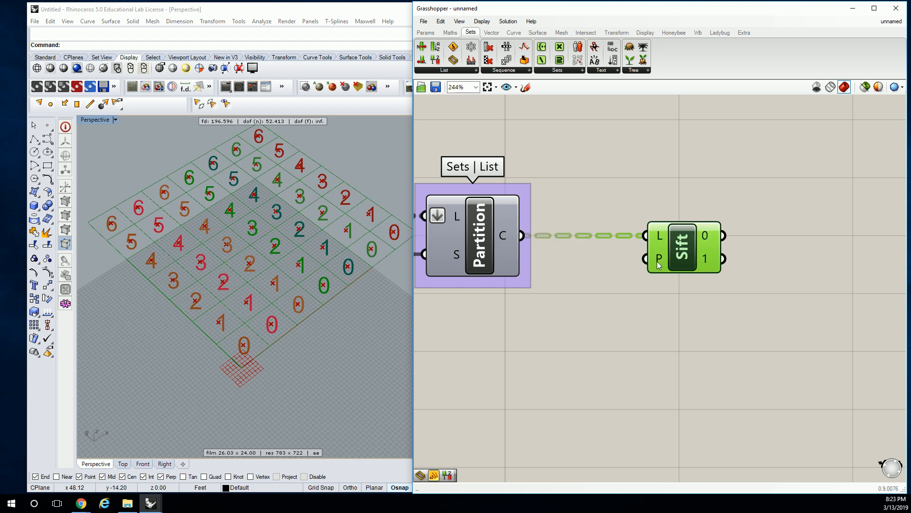
# Add a panel below the Sift Pattern component holding 0 and 1 as separate items on two lines.
pyautogui.moveTo(658, 264)
pyautogui.click(425, 32)
pyautogui.click(545, 59)
pyautogui.click(619, 311)
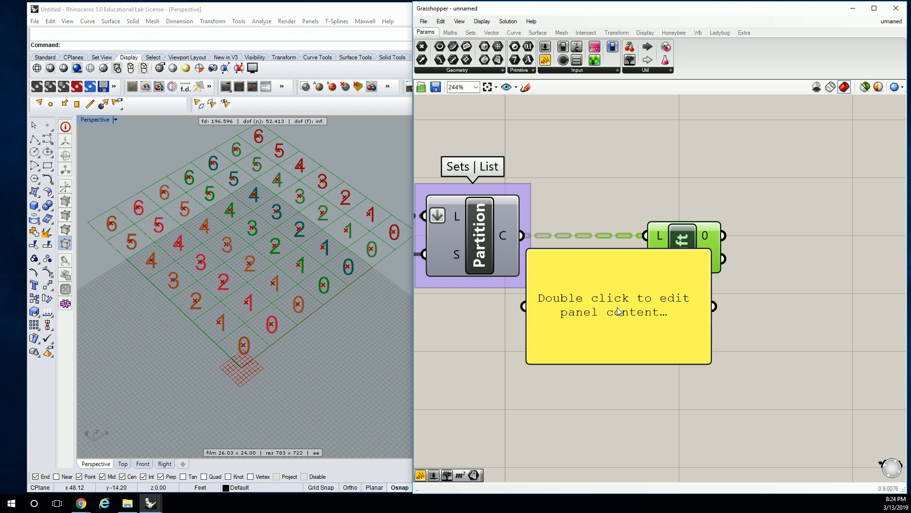
pyautogui.rightClick(618, 297)
pyautogui.click(639, 301)
pyautogui.click(617, 294)
pyautogui.doubleClick(617, 293)
pyautogui.write('0')
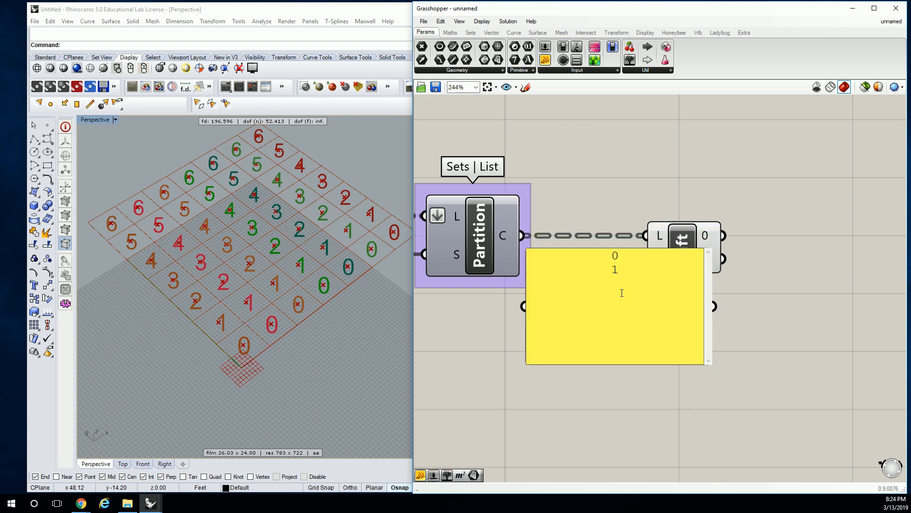
pyautogui.click(769, 313)
# Shrink the 0/1 panel and connect it to the Sift Pattern's pattern input.
pyautogui.moveTo(710, 363); pyautogui.dragTo(578, 317)
pyautogui.moveTo(588, 284); pyautogui.dragTo(645, 259)
pyautogui.moveTo(554, 259); pyautogui.dragTo(598, 258)
# Add a panel beside the Sift Pattern and feed it from the component's 0 output to list its items.
pyautogui.click(615, 117)
pyautogui.moveTo(546, 60); pyautogui.dragTo(802, 171)
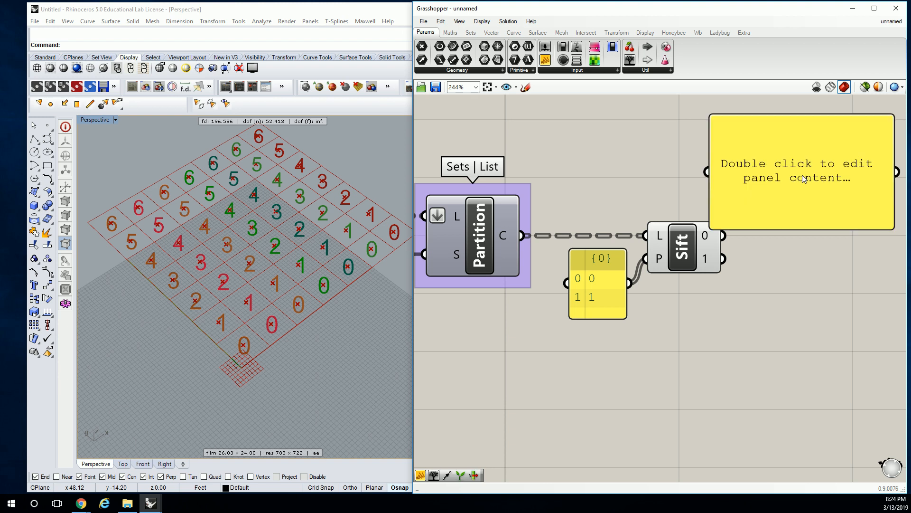
pyautogui.moveTo(723, 235); pyautogui.dragTo(714, 180)
pyautogui.moveTo(795, 180); pyautogui.dragTo(681, 211, button='right')
pyautogui.moveTo(682, 211); pyautogui.dragTo(771, 198)
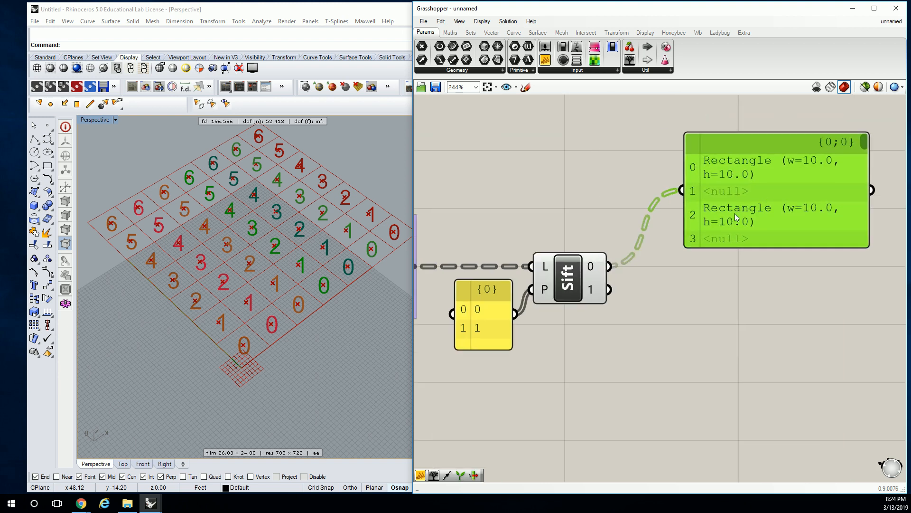
# Delete the Sift Pattern component together with its output panel and its 0/1 pattern panel.
pyautogui.press('Delete')
pyautogui.click(568, 278)
pyautogui.press('Delete')
pyautogui.click(491, 297)
pyautogui.press('Delete')
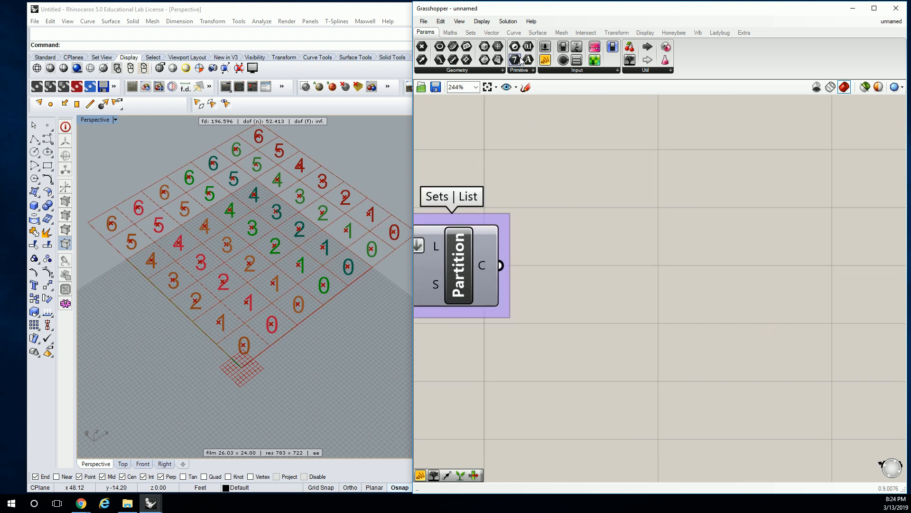
# Add a Dispatch component beside the Partition List and feed its list input from the chunks output.
pyautogui.click(470, 32)
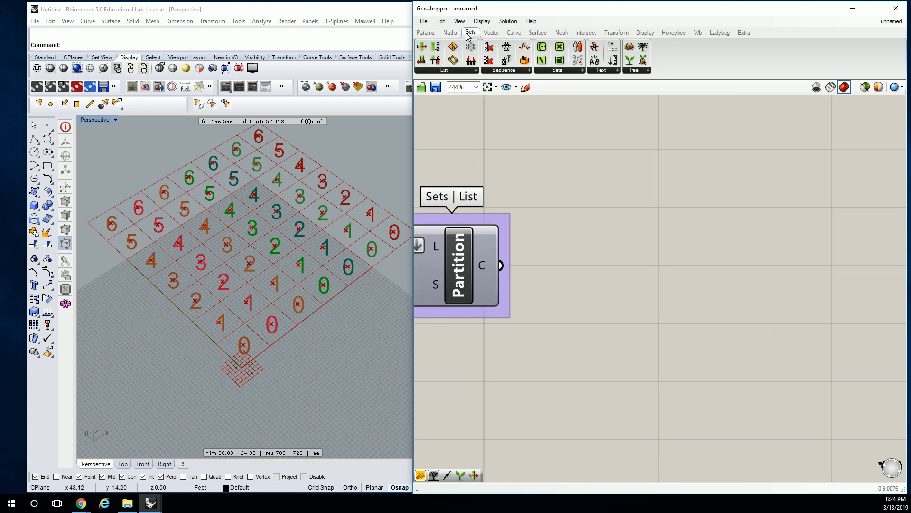
pyautogui.click(444, 70)
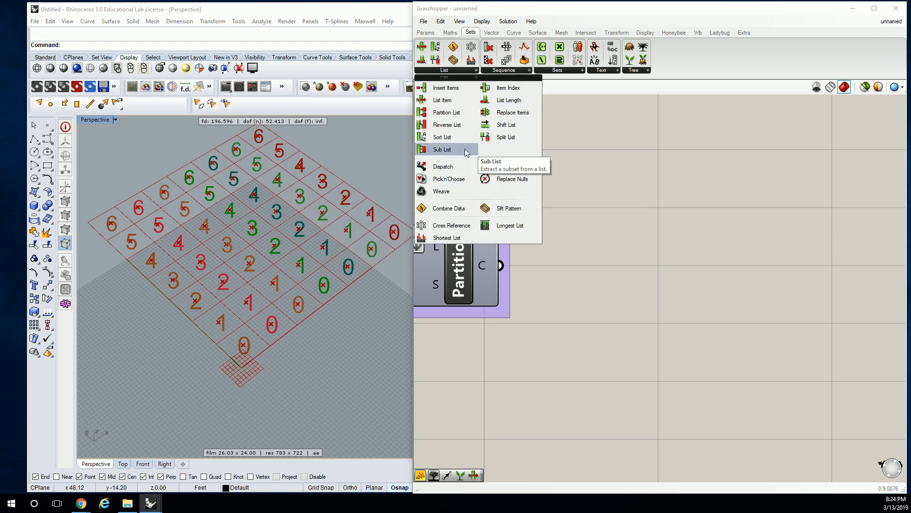
pyautogui.click(444, 167)
pyautogui.click(616, 253)
pyautogui.moveTo(616, 253); pyautogui.dragTo(627, 281)
pyautogui.moveTo(501, 266); pyautogui.dragTo(638, 278)
pyautogui.moveTo(631, 304); pyautogui.dragTo(655, 297, button='right')
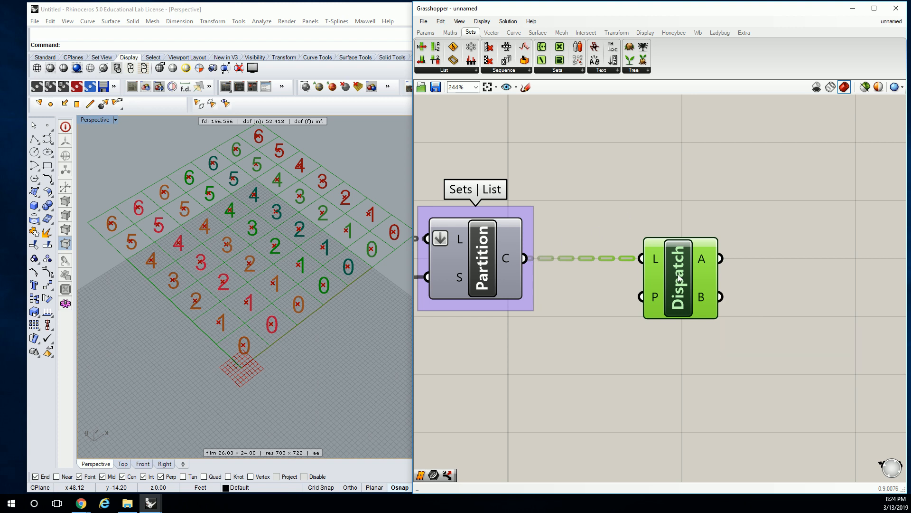
# Delete the Dispatch component and the Explode Tree component connected to the Partition List.
pyautogui.press('Delete')
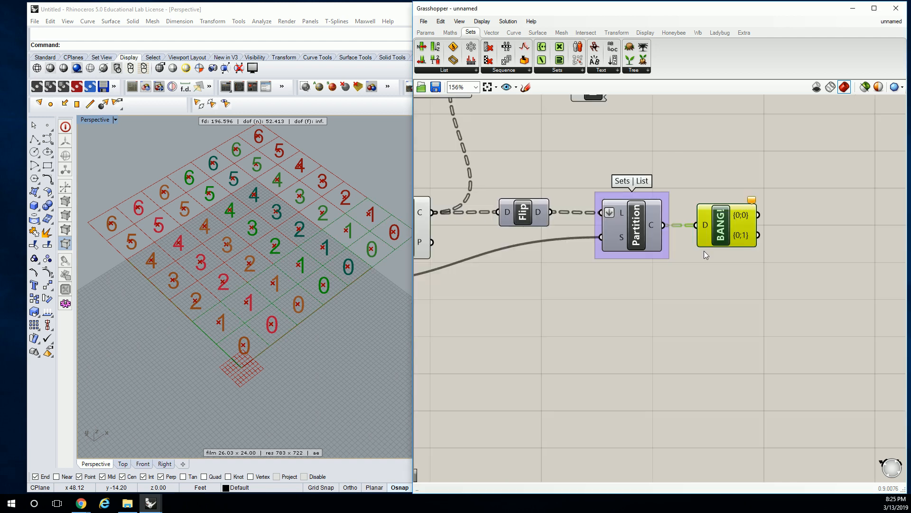
pyautogui.moveTo(722, 230); pyautogui.dragTo(714, 249, button='right')
pyautogui.click(715, 251)
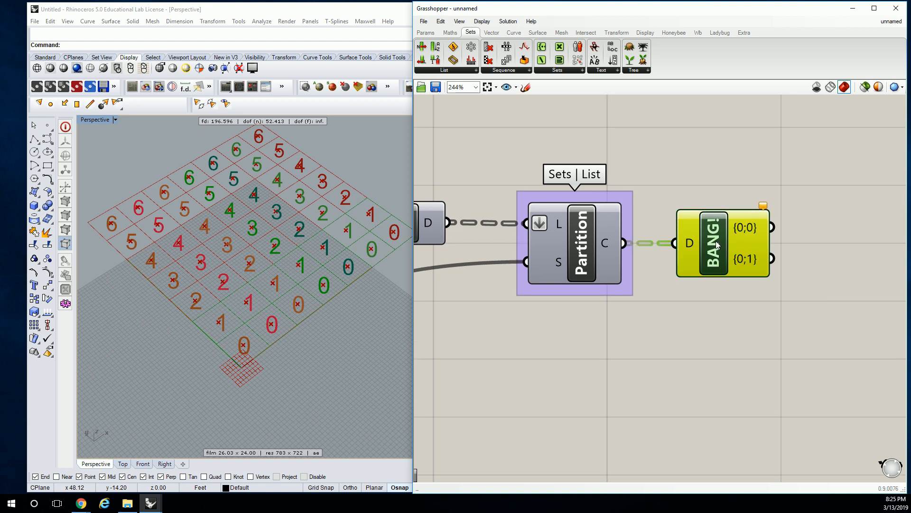
pyautogui.press('Delete')
# Add an Explode Tree component beside the Partition List and feed its data input from the chunks output.
pyautogui.click(643, 75)
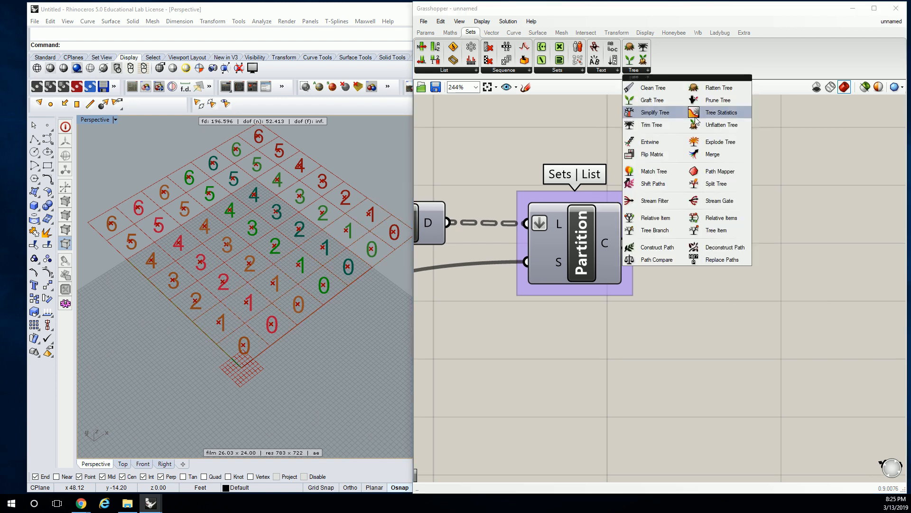
pyautogui.click(719, 142)
pyautogui.click(707, 242)
pyautogui.moveTo(795, 232); pyautogui.dragTo(711, 241, button='right')
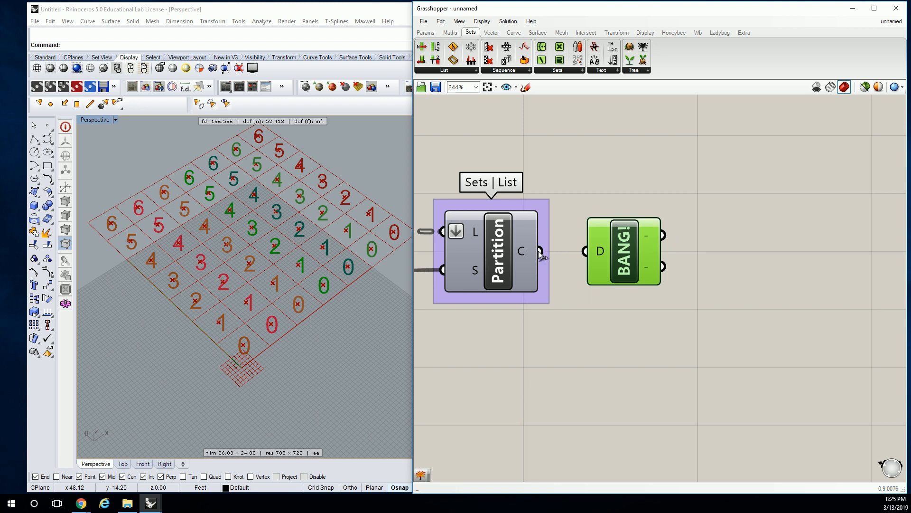
pyautogui.moveTo(541, 251); pyautogui.dragTo(586, 251)
# Add a Surface parameter and connect the Explode Tree's {0;0} output to it.
pyautogui.moveTo(660, 235)
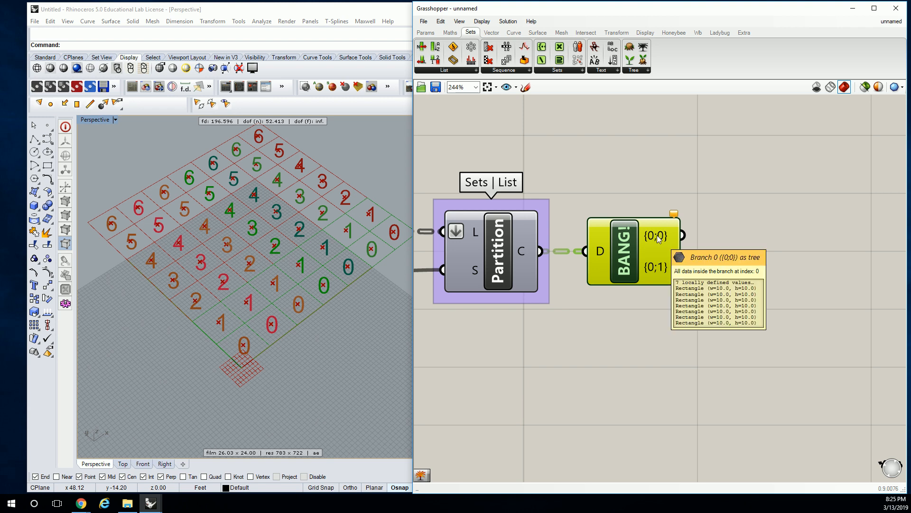
pyautogui.click(427, 33)
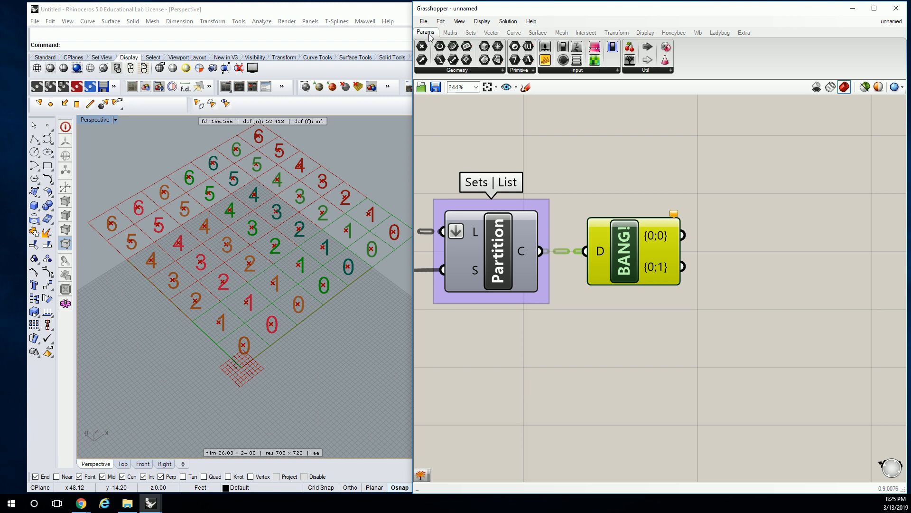
pyautogui.click(496, 61)
pyautogui.click(723, 224)
pyautogui.moveTo(683, 236); pyautogui.dragTo(753, 227)
pyautogui.moveTo(563, 202); pyautogui.dragTo(690, 213, button='right')
# Wire the square grid's Cells output directly into the Partition List's list input and delete the Flip Matrix component.
pyautogui.scroll(-2, 761, 197)
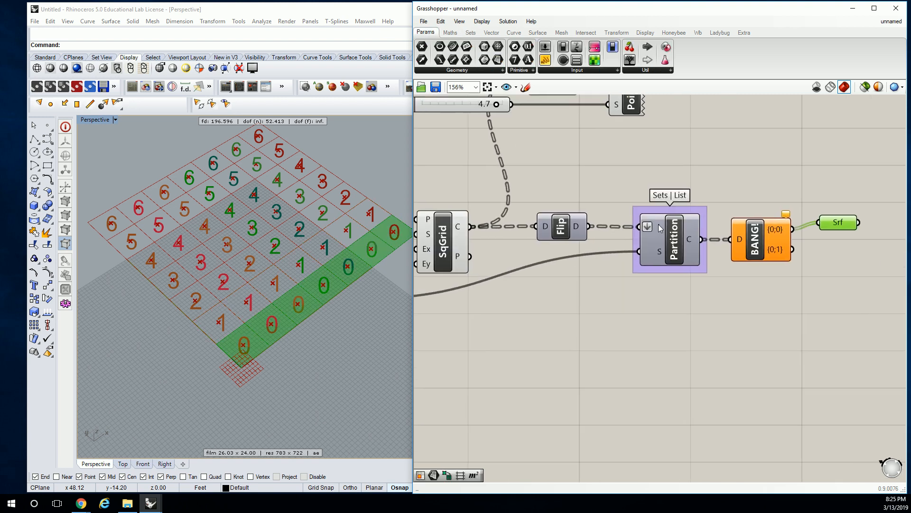
pyautogui.moveTo(470, 226); pyautogui.dragTo(636, 225)
pyautogui.click(564, 230)
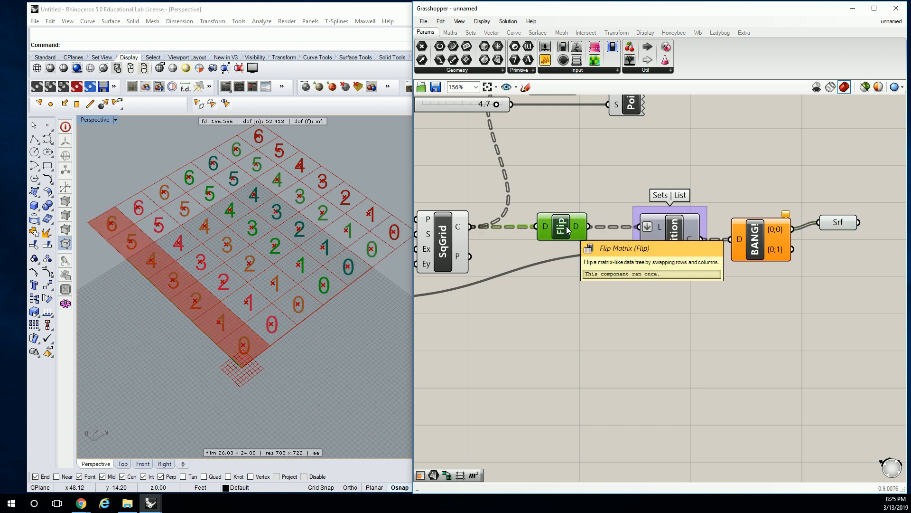
pyautogui.press('Delete')
# Move the Partition List, Explode Tree and Surface parameter closer to the square grid component.
pyautogui.moveTo(649, 213); pyautogui.dragTo(627, 215, button='right')
pyautogui.moveTo(653, 244); pyautogui.dragTo(587, 244)
pyautogui.moveTo(717, 208); pyautogui.dragTo(643, 213, button='right')
pyautogui.moveTo(684, 245); pyautogui.dragTo(614, 244)
pyautogui.click(739, 235)
pyautogui.moveTo(739, 234); pyautogui.dragTo(677, 217)
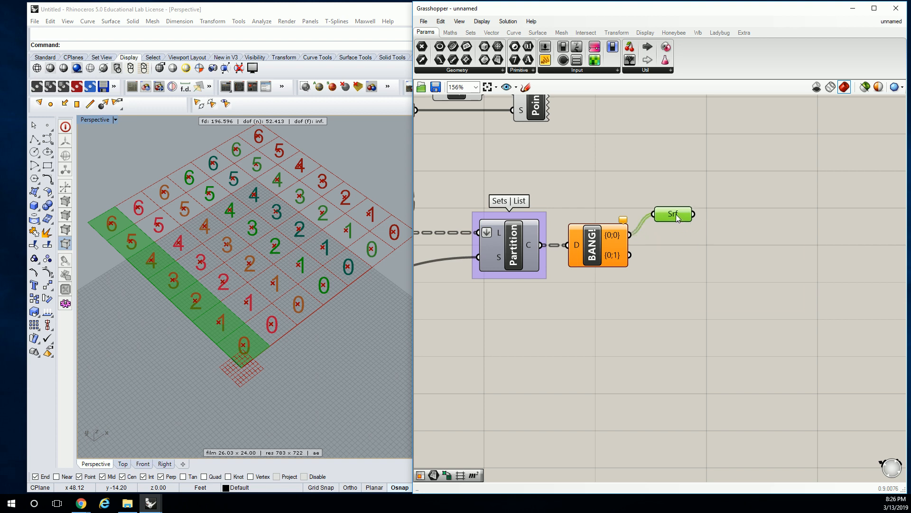
# Expand the Explode Tree component to seven branch outputs, {0;0} through {0;6}.
pyautogui.scroll(3, 602, 256)
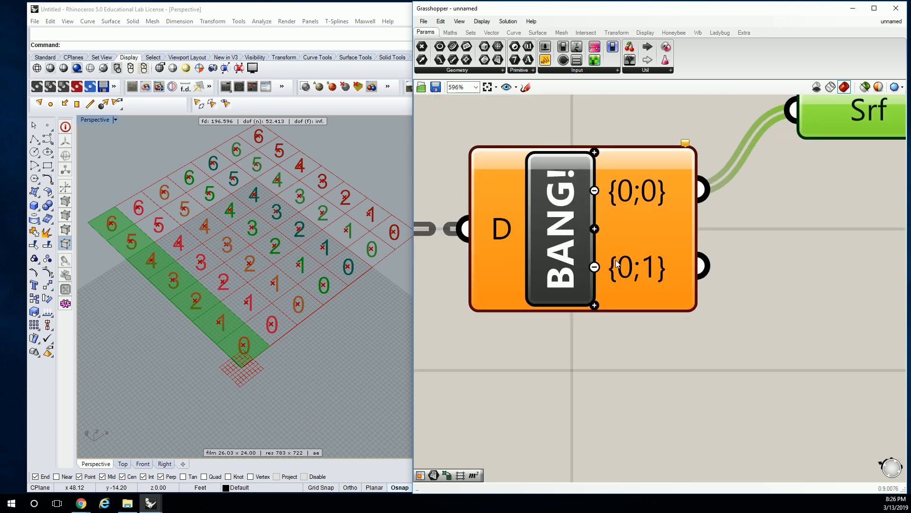
pyautogui.moveTo(613, 289)
pyautogui.click(595, 304)
pyautogui.click(595, 318)
pyautogui.click(595, 341)
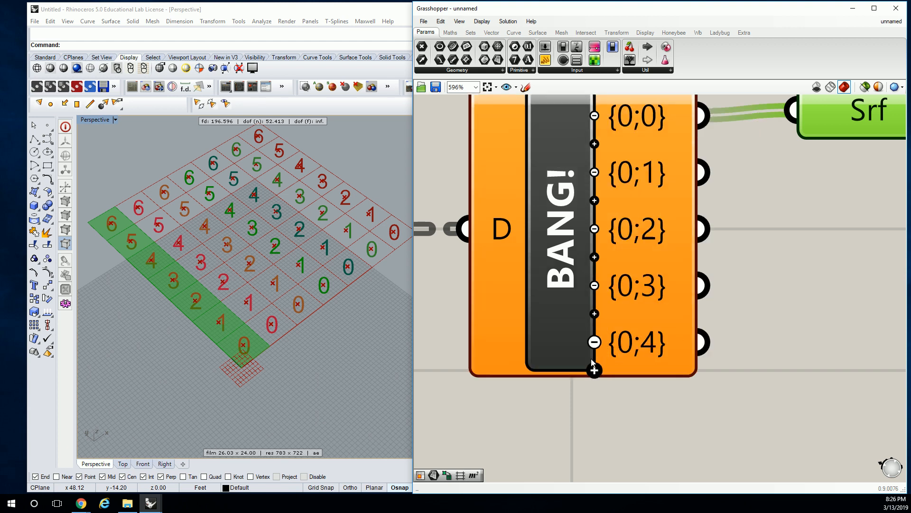
pyautogui.click(594, 371)
pyautogui.click(593, 397)
# Preview branches {0;5} and {0;6} in turn through the Surface parameter and delete the parameter.
pyautogui.scroll(-3, 562, 309)
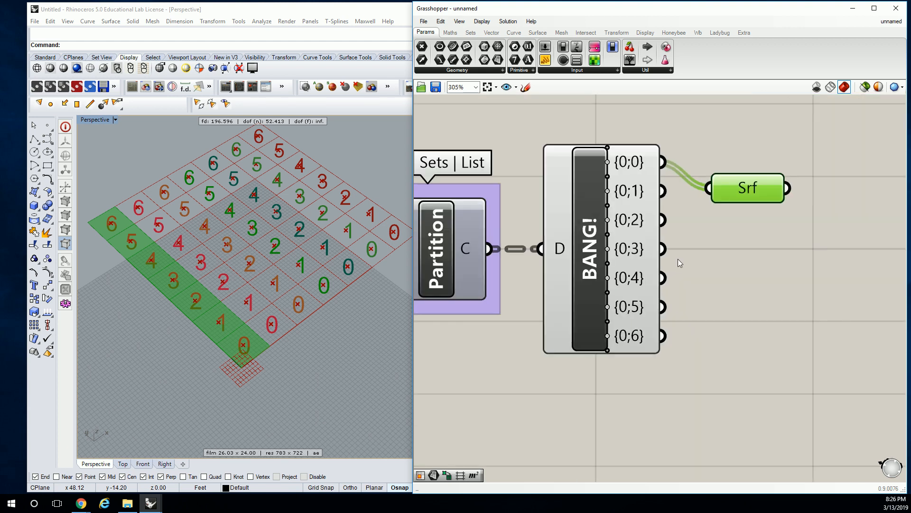
pyautogui.moveTo(635, 326); pyautogui.dragTo(680, 208)
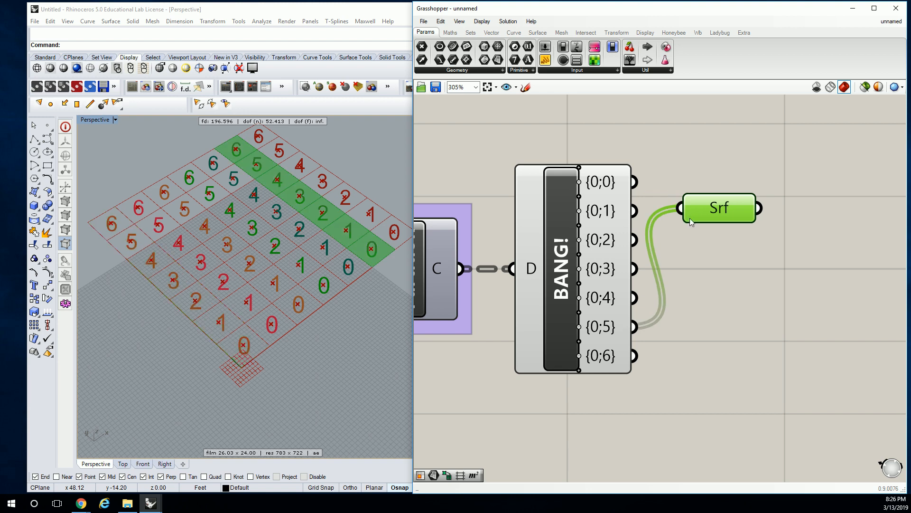
pyautogui.moveTo(634, 355); pyautogui.dragTo(680, 208)
pyautogui.scroll(-2, 453, 287)
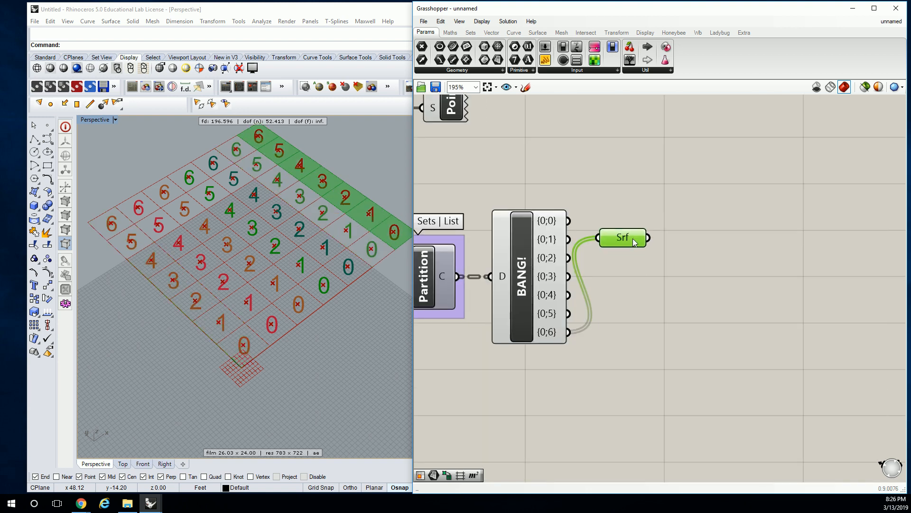
pyautogui.moveTo(638, 237); pyautogui.dragTo(699, 253)
pyautogui.press('Delete')
pyautogui.scroll(2, 676, 248)
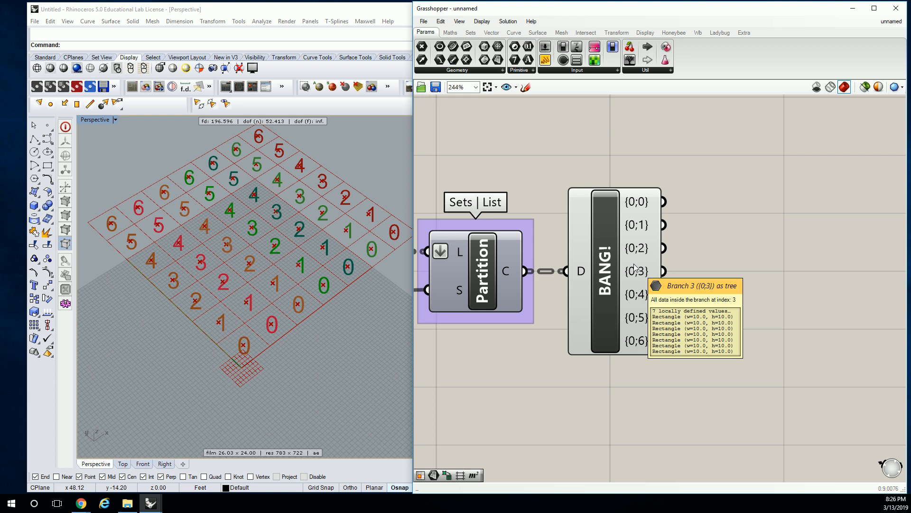
pyautogui.scroll(-2, 595, 290)
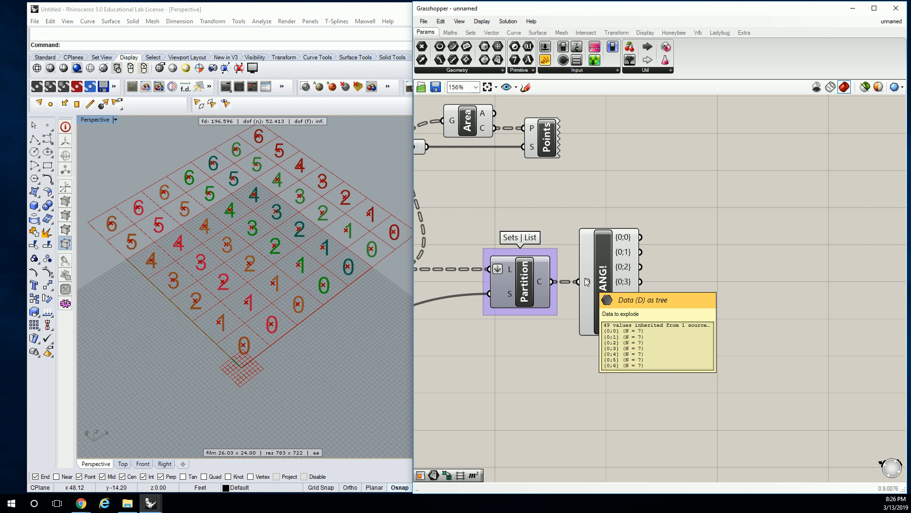
pyautogui.click(609, 274)
pyautogui.click(769, 256)
pyautogui.scroll(2, 654, 256)
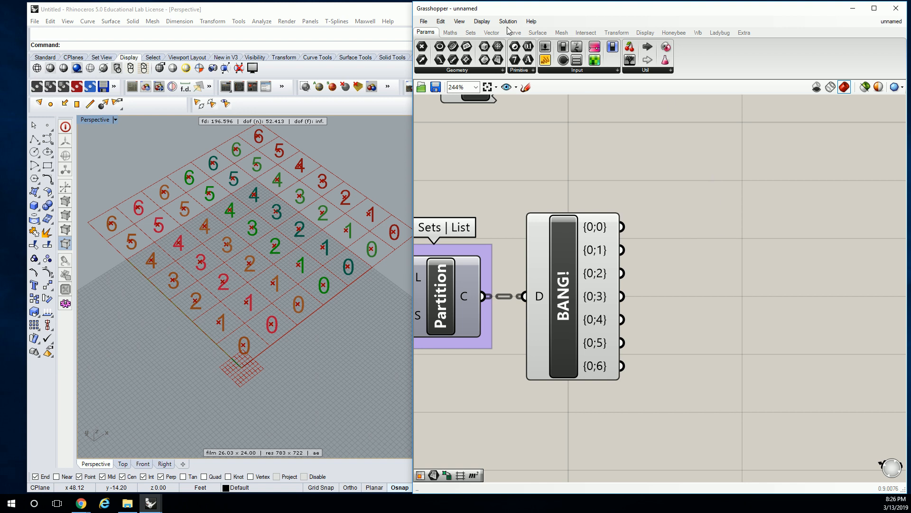
# Add a Reverse List component beside the Explode Tree and feed it from the {0;1} output.
pyautogui.click(470, 32)
pyautogui.click(469, 70)
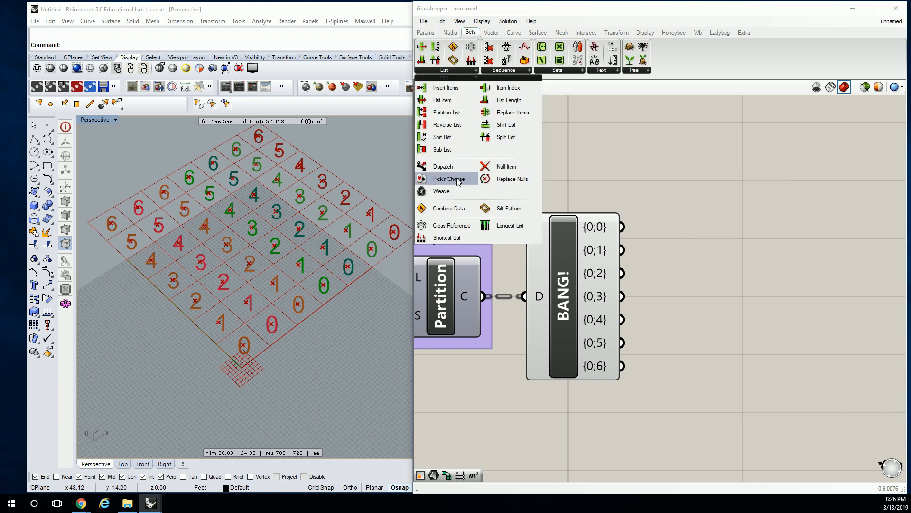
pyautogui.click(453, 130)
pyautogui.click(701, 253)
pyautogui.moveTo(704, 254); pyautogui.dragTo(734, 258)
pyautogui.click(688, 210)
pyautogui.moveTo(622, 250); pyautogui.dragTo(716, 295)
# Feed the second Reverse List from the {0;3} output and add a third copy fed from {0;5}.
pyautogui.moveTo(622, 296); pyautogui.dragTo(682, 296)
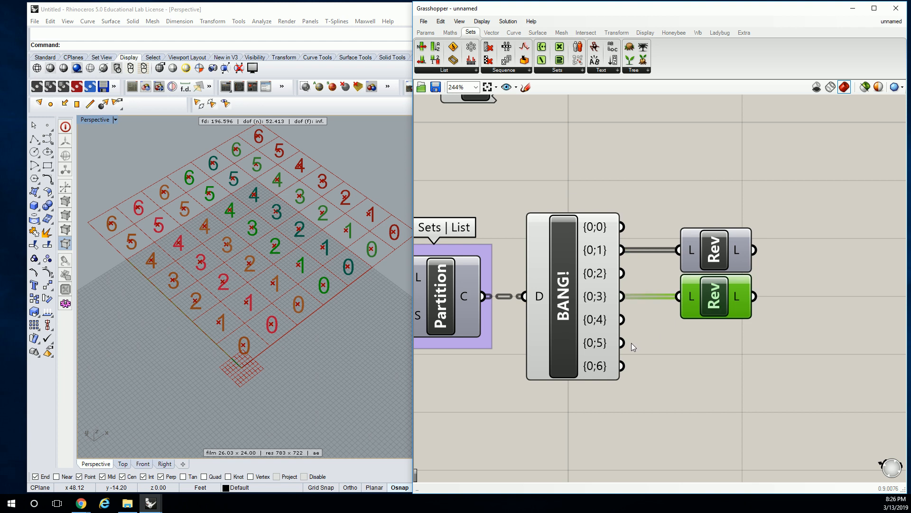
pyautogui.keyDown('alt'); pyautogui.moveTo(710, 254); pyautogui.dragTo(709, 345); pyautogui.keyUp('alt')
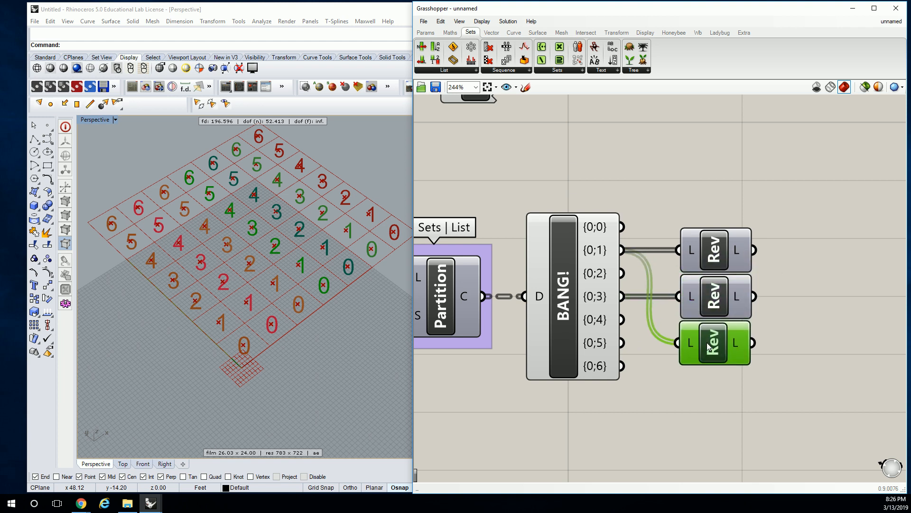
pyautogui.moveTo(626, 343); pyautogui.dragTo(678, 340)
# Add a Merge component beyond the three Reverse List components.
pyautogui.moveTo(786, 312); pyautogui.dragTo(736, 309, button='right')
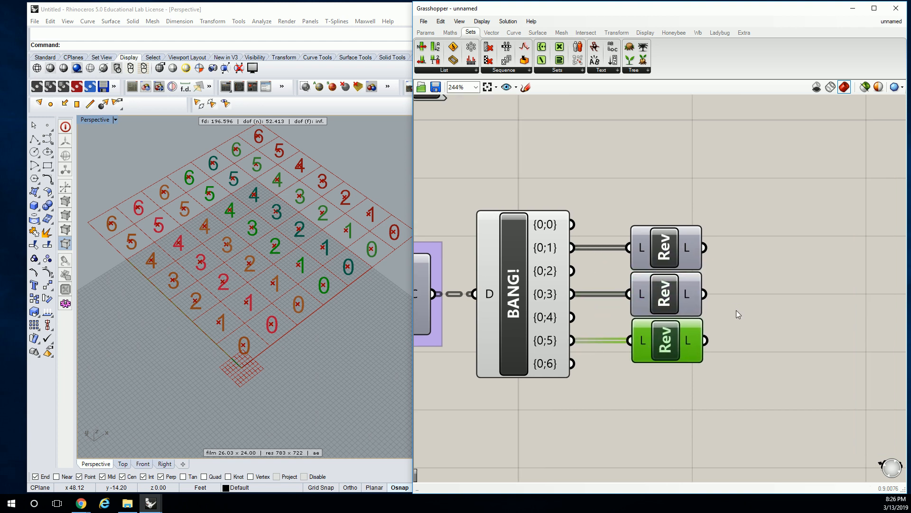
pyautogui.scroll(-1, 736, 309)
pyautogui.click(696, 291)
pyautogui.click(637, 73)
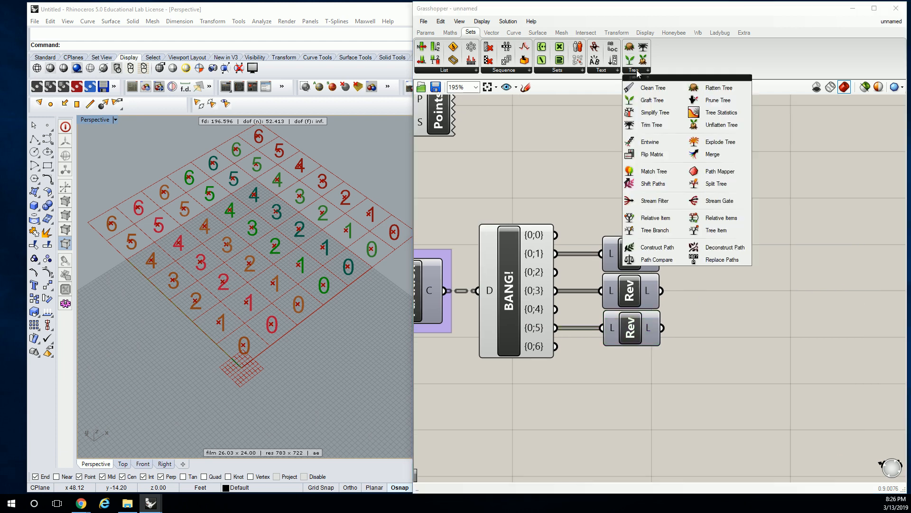
pyautogui.moveTo(669, 149); pyautogui.dragTo(734, 301)
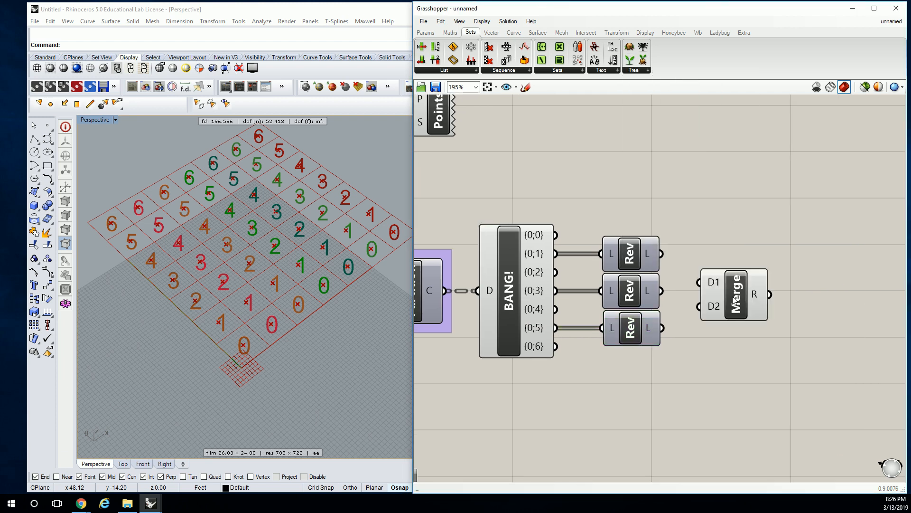
# Expand the Merge component to seven inputs, D1 through D7.
pyautogui.scroll(4, 725, 316)
pyautogui.click(725, 319)
pyautogui.click(726, 338)
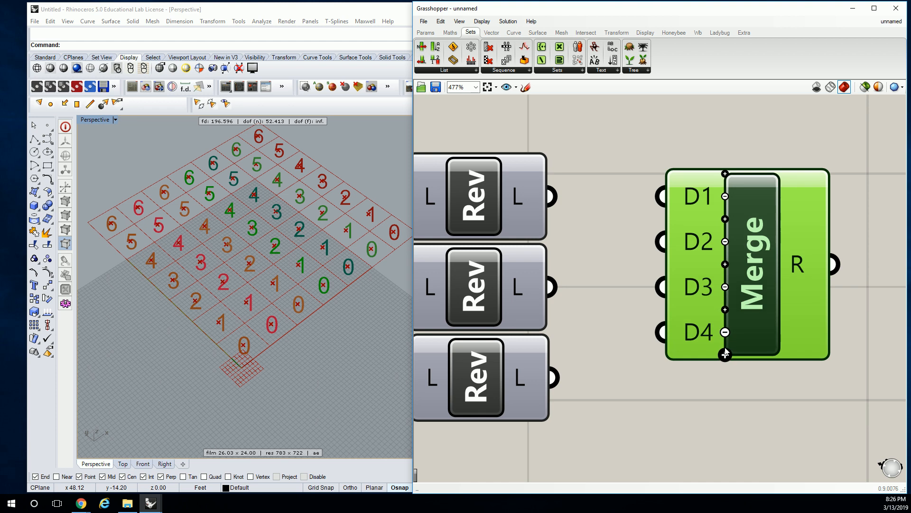
pyautogui.click(725, 354)
pyautogui.click(725, 377)
pyautogui.click(725, 399)
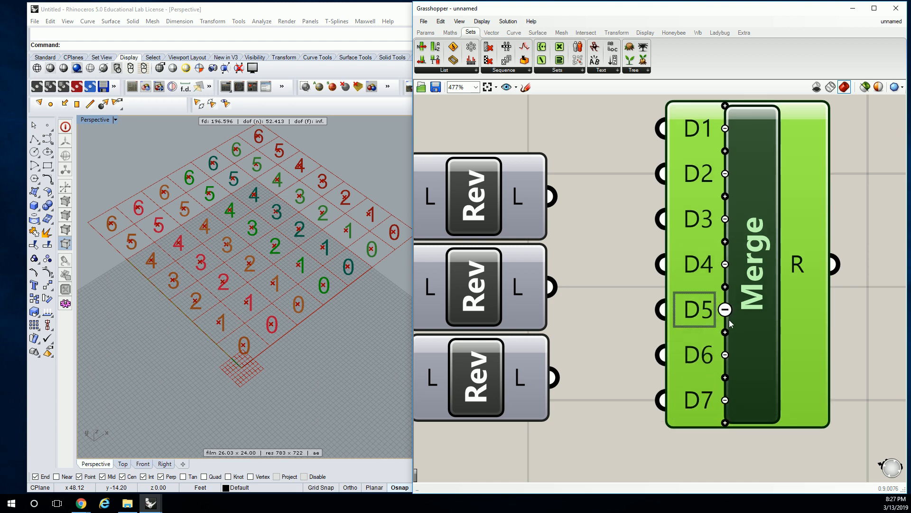
pyautogui.scroll(-5, 725, 354)
pyautogui.scroll(5, 721, 299)
pyautogui.click(722, 346)
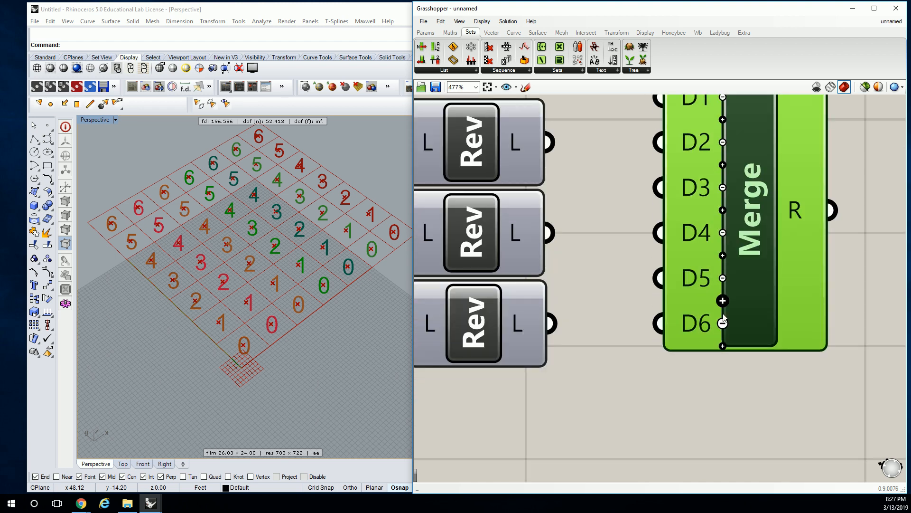
pyautogui.scroll(-3, 731, 237)
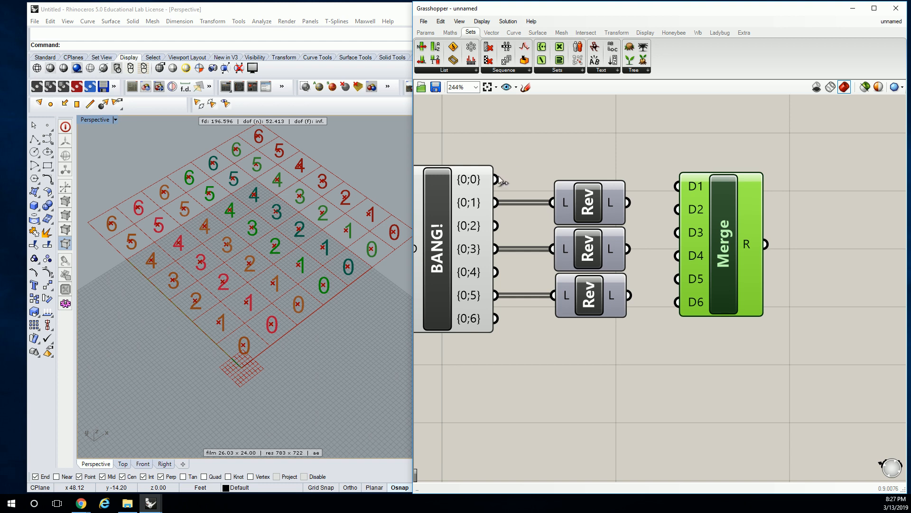
pyautogui.moveTo(497, 232); pyautogui.dragTo(519, 231, button='right')
pyautogui.scroll(2, 664, 277)
pyautogui.click(774, 326)
pyautogui.scroll(-3, 746, 277)
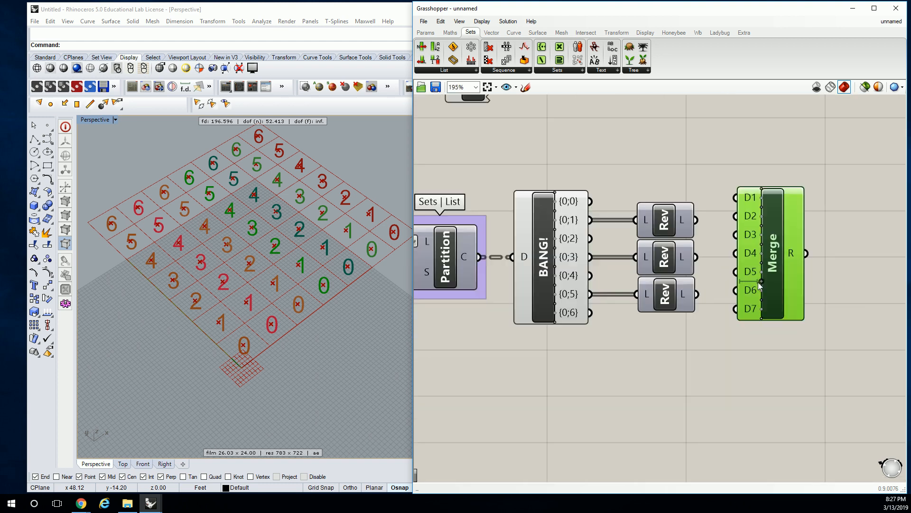
# Wire the even Explode Tree outputs and the three Reverse List results alternately into Merge inputs D1 through D7, in branch order.
pyautogui.moveTo(590, 202); pyautogui.dragTo(734, 219)
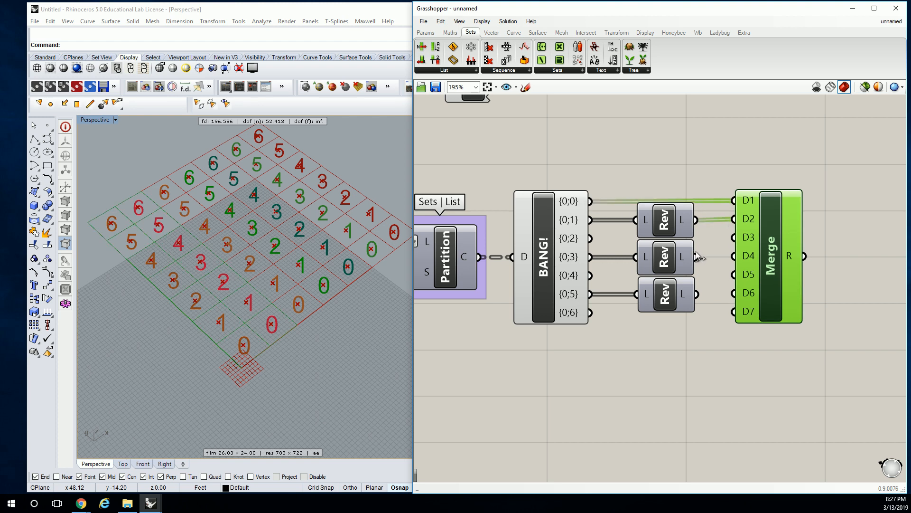
pyautogui.moveTo(590, 238); pyautogui.dragTo(734, 256)
pyautogui.moveTo(590, 276); pyautogui.dragTo(733, 292)
pyautogui.moveTo(590, 313); pyautogui.dragTo(733, 312)
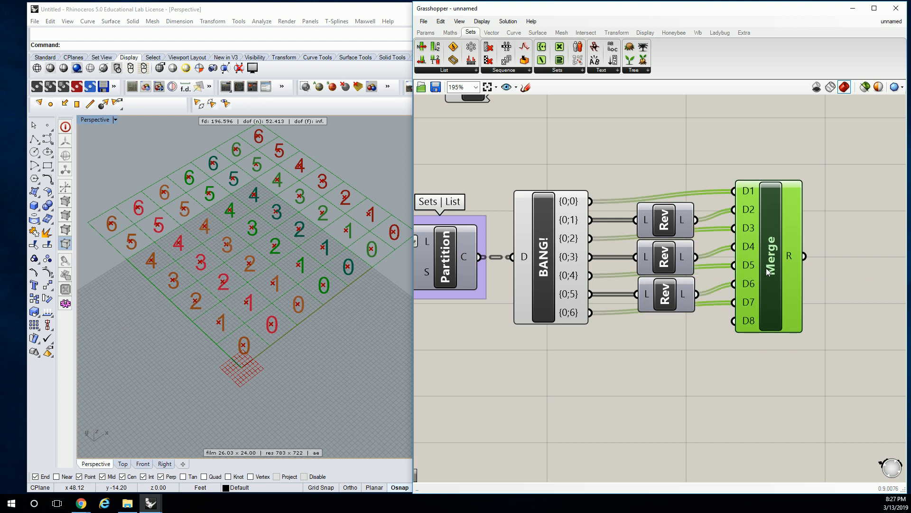
pyautogui.moveTo(770, 271); pyautogui.dragTo(777, 281)
# Check the data structure of the Merge component's result and flatten its R output.
pyautogui.scroll(3, 767, 276)
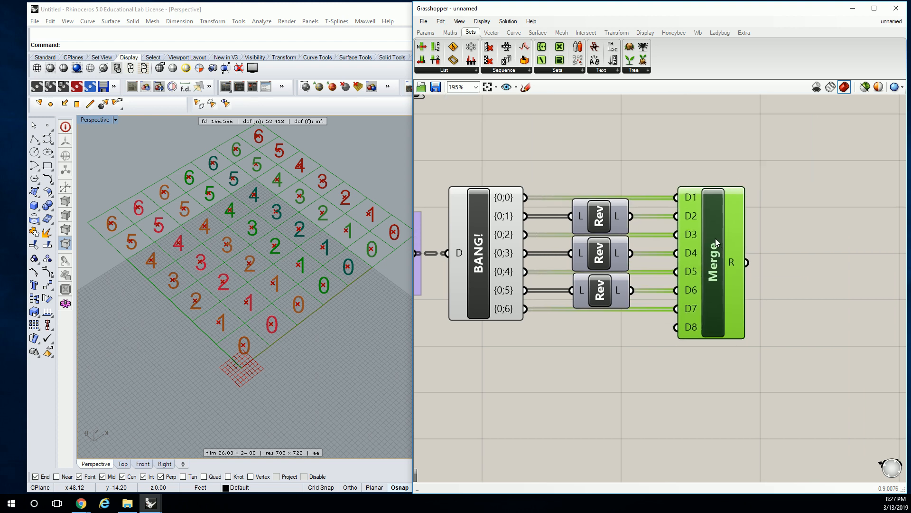
pyautogui.moveTo(737, 281)
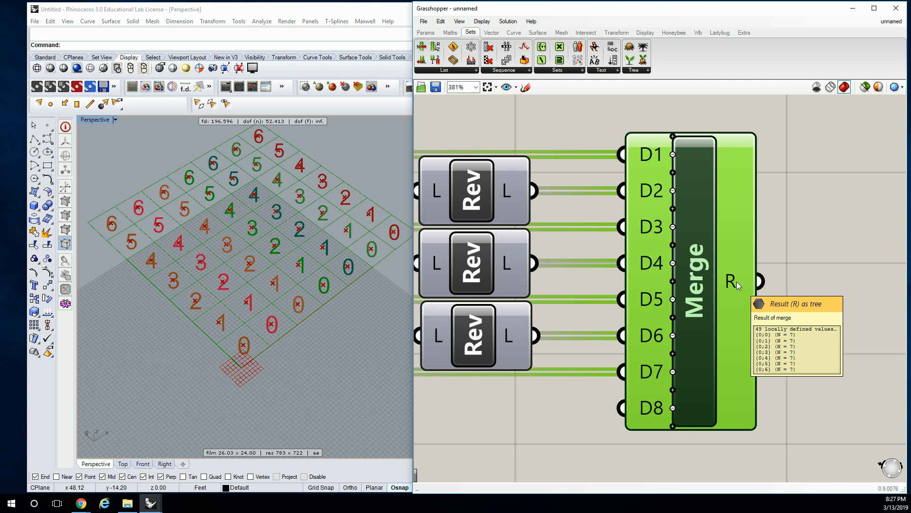
pyautogui.scroll(-4, 736, 281)
pyautogui.scroll(2, 756, 276)
pyautogui.moveTo(788, 268); pyautogui.dragTo(699, 258, button='right')
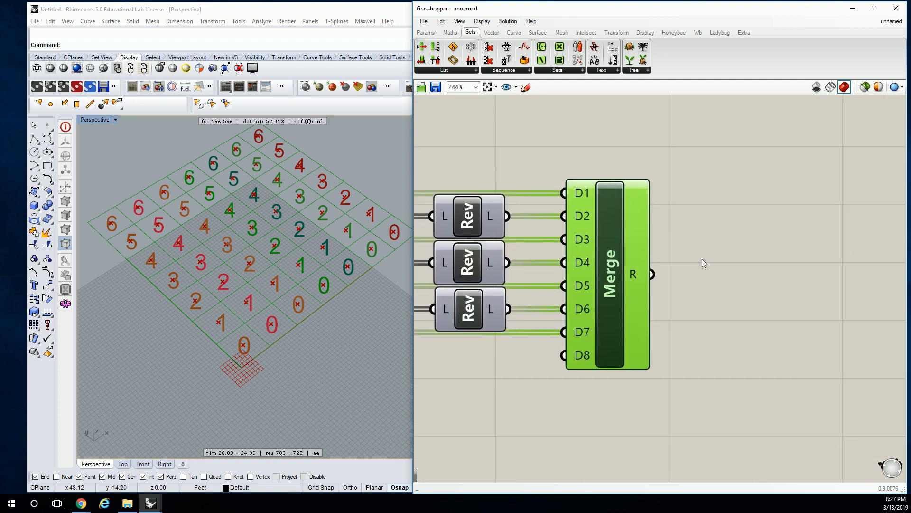
pyautogui.click(699, 258)
pyautogui.rightClick(642, 279)
pyautogui.click(678, 315)
# Add a List Item component beyond the Merge and an index number slider starting at 0.
pyautogui.doubleClick(779, 266)
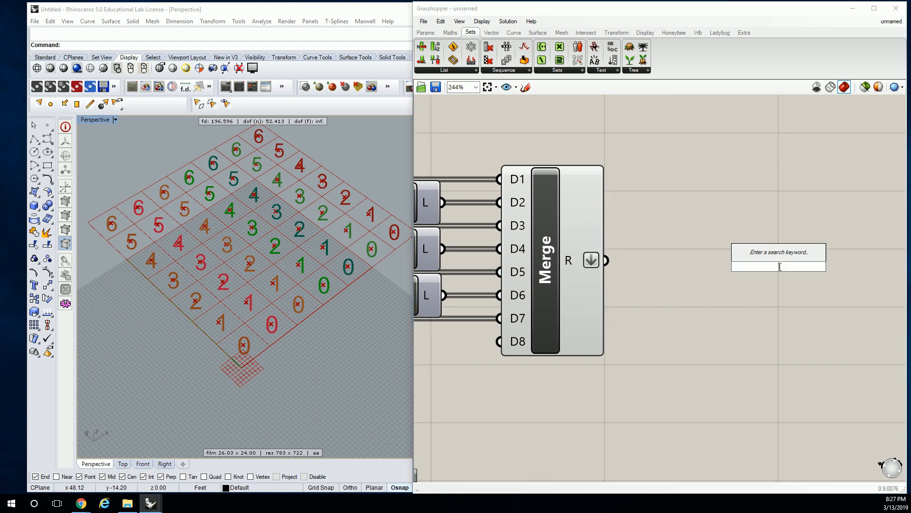
pyautogui.write('list item')
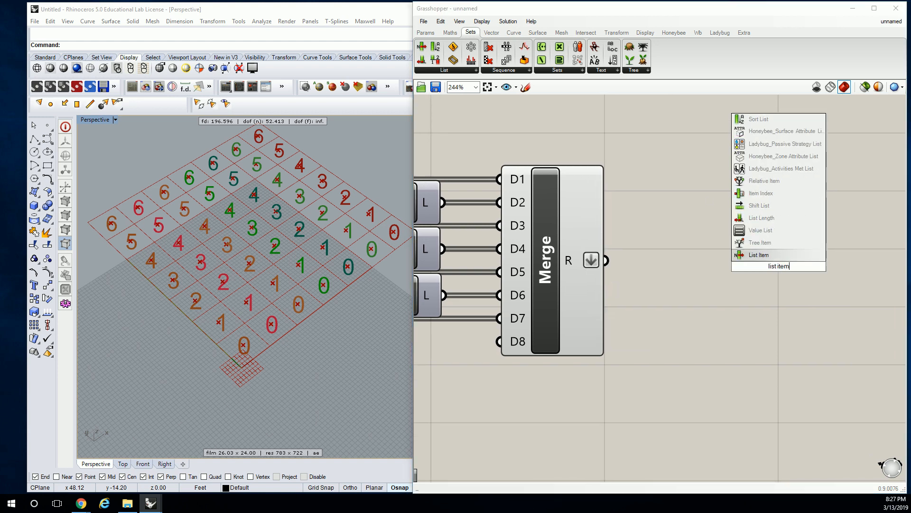
pyautogui.click(786, 255)
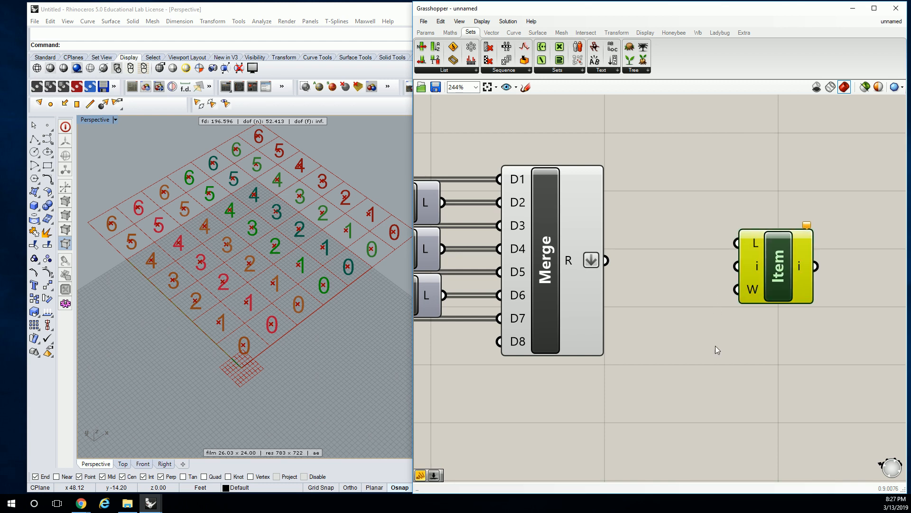
pyautogui.doubleClick(659, 383)
pyautogui.write('0<1')
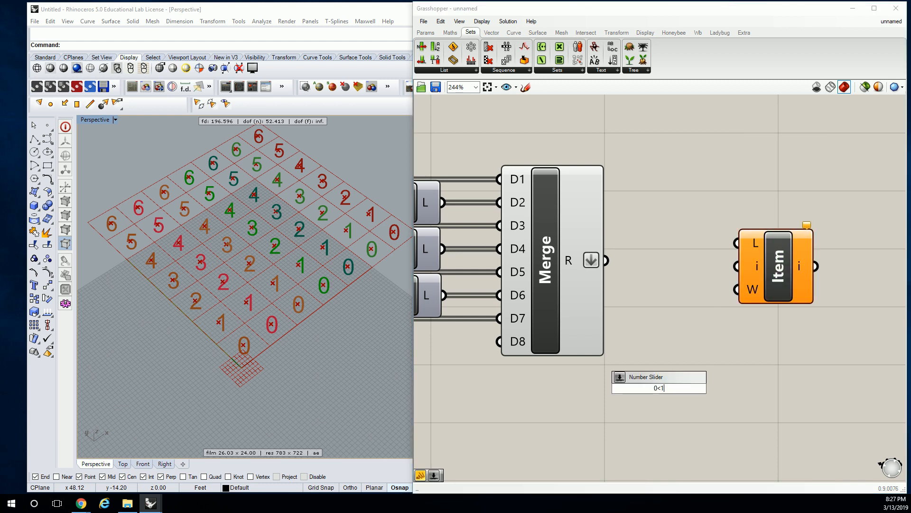
pyautogui.press('Return')
# Feed the List Item from the flattened Merge result and the index slider, and move the index up to 26.
pyautogui.moveTo(606, 260); pyautogui.dragTo(736, 243)
pyautogui.moveTo(701, 395); pyautogui.dragTo(737, 267)
pyautogui.click(766, 266)
pyautogui.moveTo(576, 396); pyautogui.dragTo(600, 395)
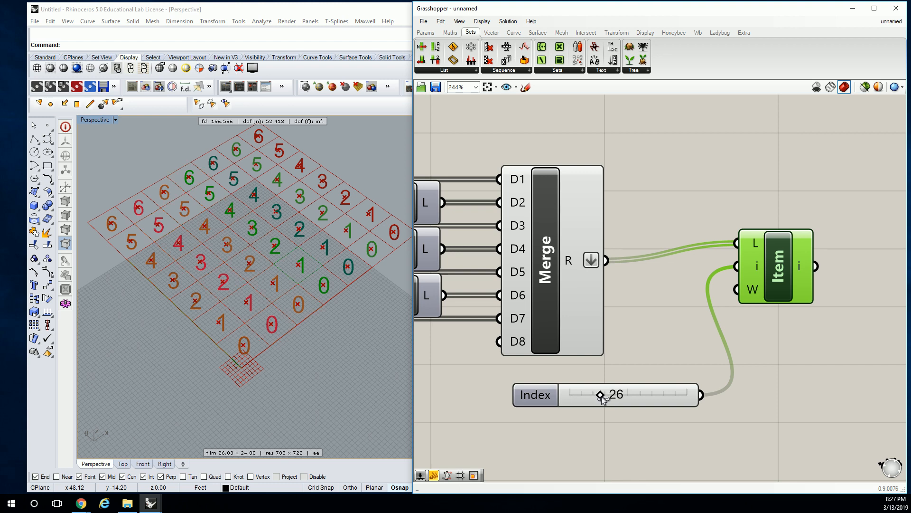
# Remove the List Item component and its index slider.
pyautogui.scroll(-5, 711, 353)
pyautogui.scroll(4, 702, 357)
pyautogui.click(724, 366)
pyautogui.scroll(-1, 724, 367)
pyautogui.press('Delete')
pyautogui.scroll(-2, 725, 363)
pyautogui.moveTo(751, 344); pyautogui.dragTo(713, 336, button='right')
pyautogui.click(734, 302)
pyautogui.press('Delete')
# Connect the Merge result to the extrusion group's Srf parameter and turn on the preview of the Extrude component.
pyautogui.moveTo(766, 296); pyautogui.dragTo(648, 287, button='right')
pyautogui.moveTo(543, 291); pyautogui.dragTo(679, 276)
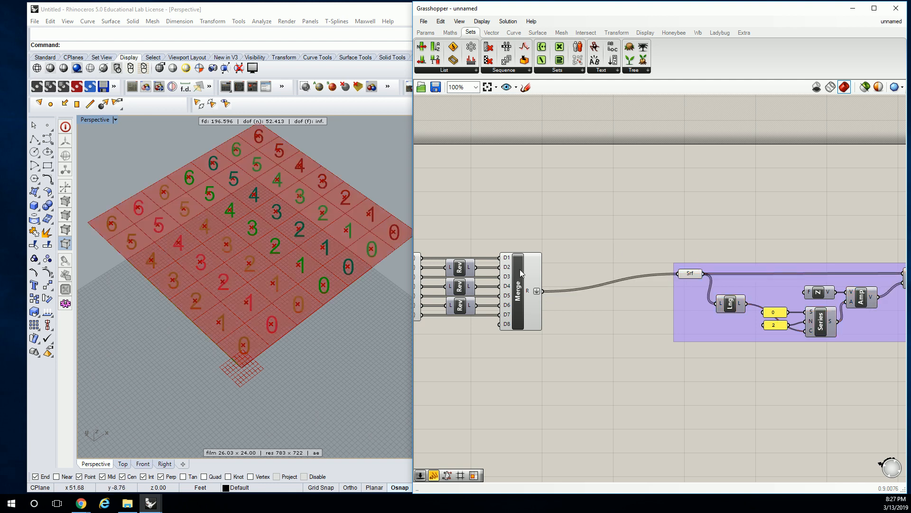
pyautogui.moveTo(763, 236); pyautogui.dragTo(569, 229, button='right')
pyautogui.rightClick(725, 273)
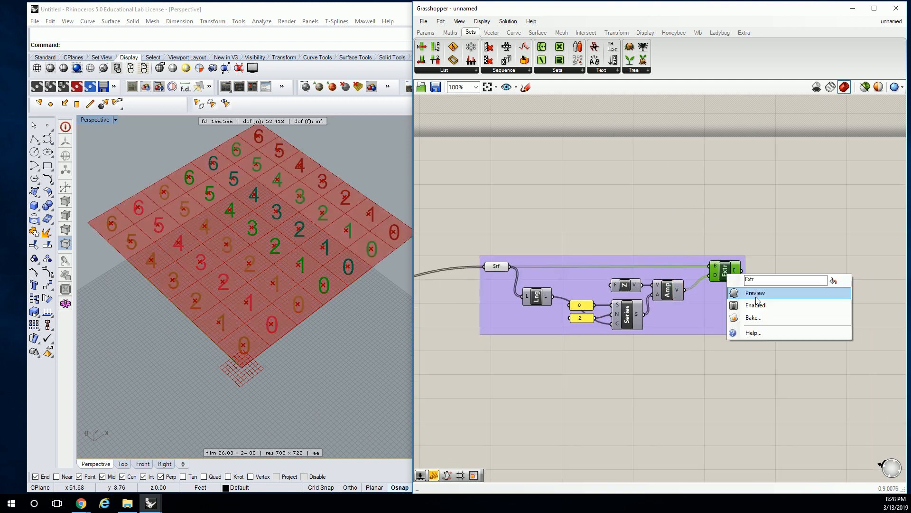
pyautogui.click(750, 291)
# Examine the extruded columns in the perspective view with the Extrude component highlighted.
pyautogui.moveTo(311, 336); pyautogui.dragTo(354, 350, button='right')
pyautogui.click(504, 243)
pyautogui.moveTo(508, 242); pyautogui.dragTo(610, 210, button='right')
pyautogui.moveTo(271, 356); pyautogui.dragTo(272, 348, button='right')
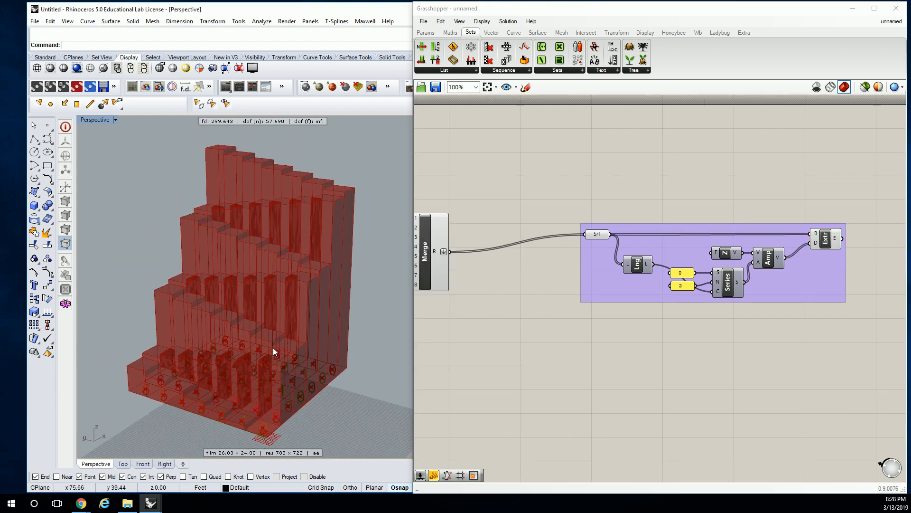
pyautogui.click(831, 241)
pyautogui.keyDown('shift'); pyautogui.moveTo(308, 317); pyautogui.dragTo(305, 316, button='right'); pyautogui.keyUp('shift')
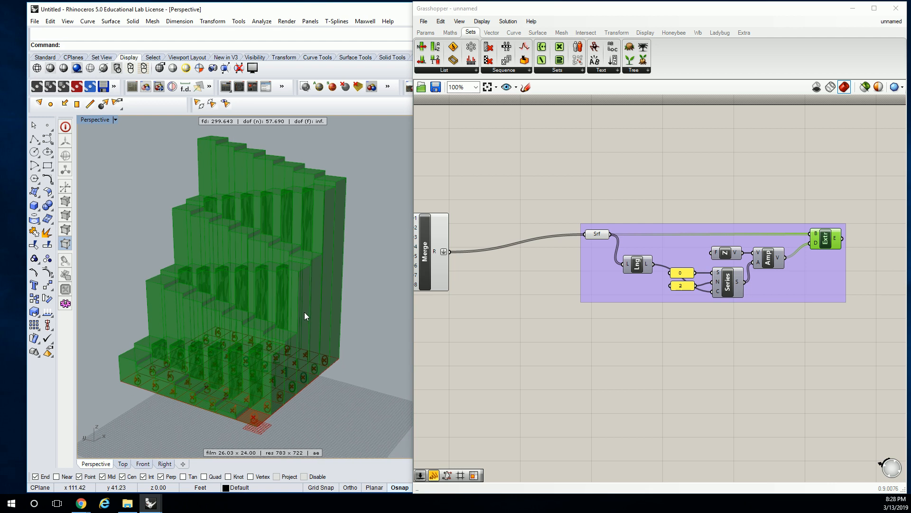
# Review the definition from the square grid through the Merge to the Extrude component, and inspect the stepped columns it produces.
pyautogui.moveTo(499, 189); pyautogui.dragTo(679, 176, button='right')
pyautogui.click(831, 232)
pyautogui.moveTo(831, 232); pyautogui.dragTo(716, 249)
pyautogui.click(719, 190)
pyautogui.scroll(-2, 717, 194)
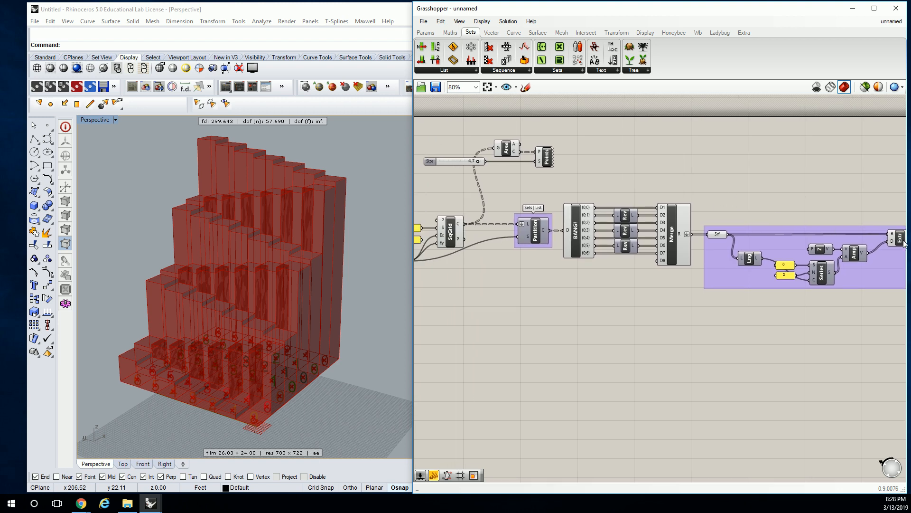
pyautogui.click(900, 240)
pyautogui.click(714, 195)
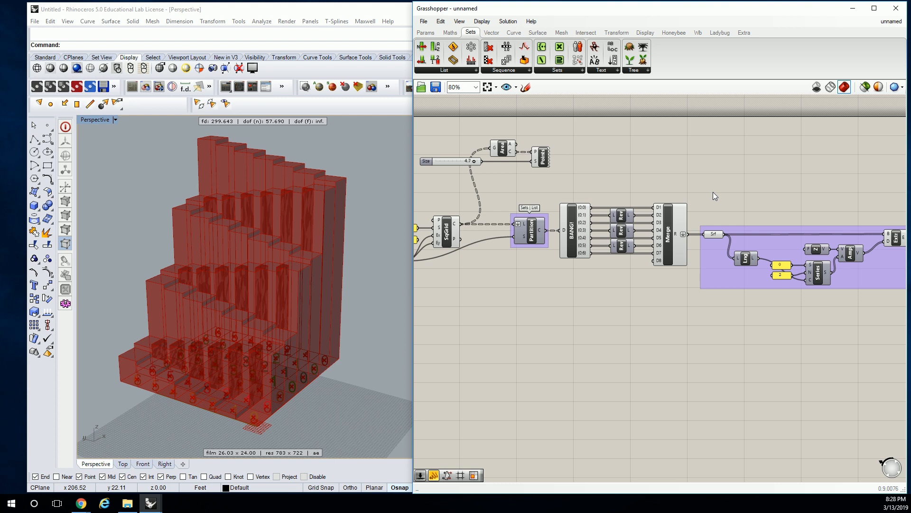
pyautogui.moveTo(264, 282); pyautogui.dragTo(260, 343, button='right')
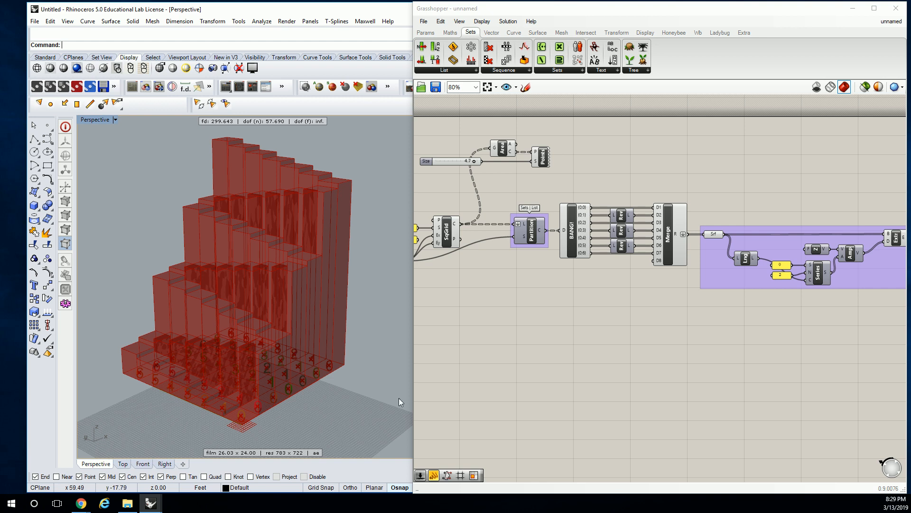
# Group the Explode Tree, the three Reverse List components and the Merge together.
pyautogui.scroll(5, 662, 264)
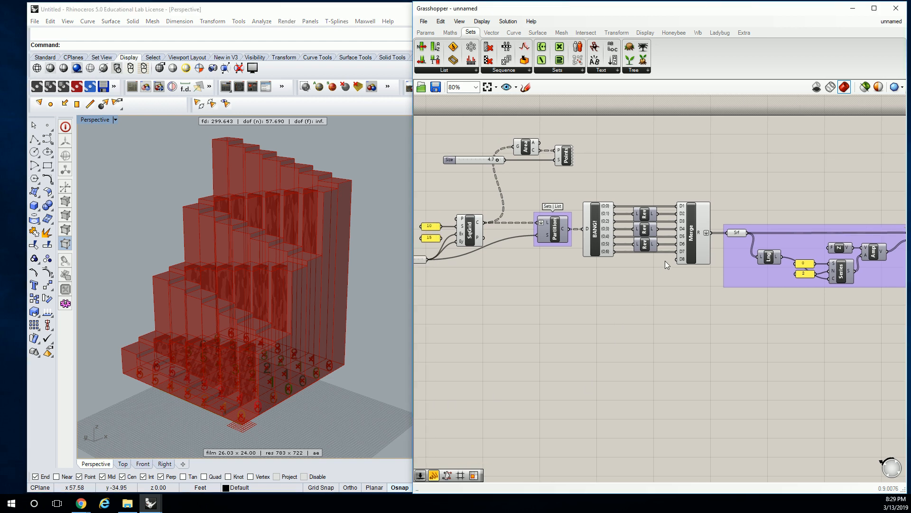
pyautogui.moveTo(722, 150); pyautogui.dragTo(517, 357)
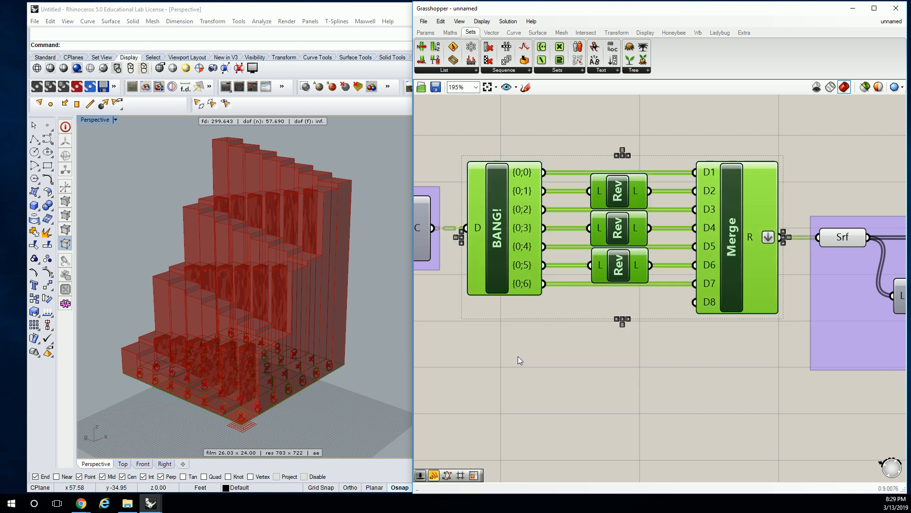
pyautogui.hotkey('ctrl', 'g')
pyautogui.click(599, 141)
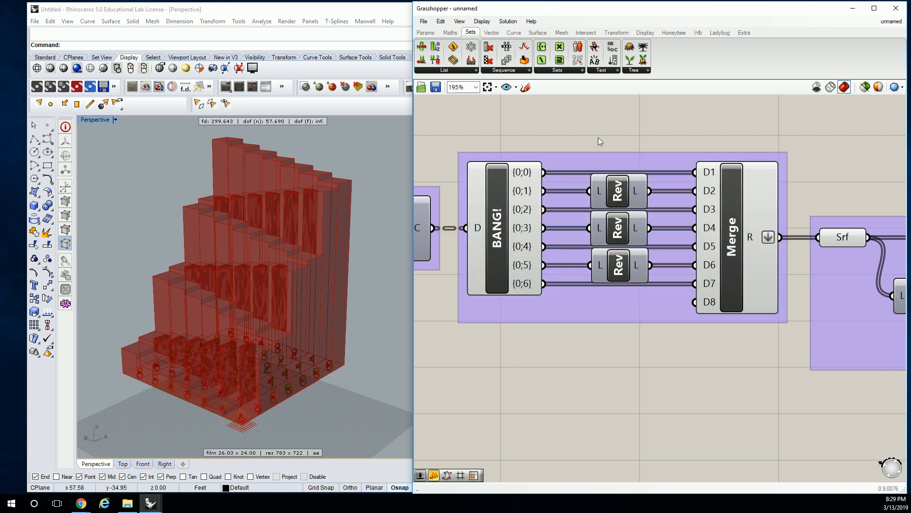
# Test the definition with the grid's Extent Y slider at 9, and set it back to 7.
pyautogui.moveTo(595, 201); pyautogui.dragTo(752, 206, button='right')
pyautogui.scroll(-4, 752, 206)
pyautogui.scroll(2, 501, 238)
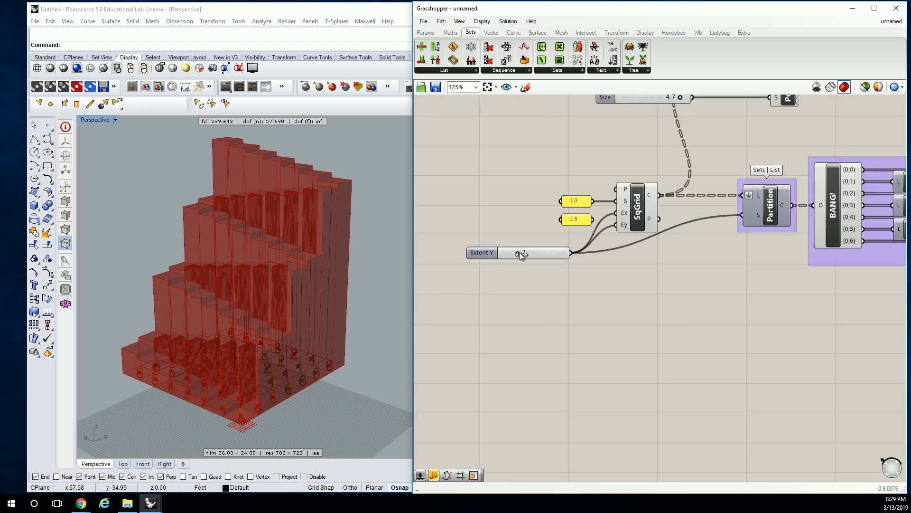
pyautogui.moveTo(517, 253); pyautogui.dragTo(522, 253)
pyautogui.moveTo(393, 275); pyautogui.dragTo(294, 214, button='right')
pyautogui.scroll(5, 659, 225)
pyautogui.scroll(-6, 781, 262)
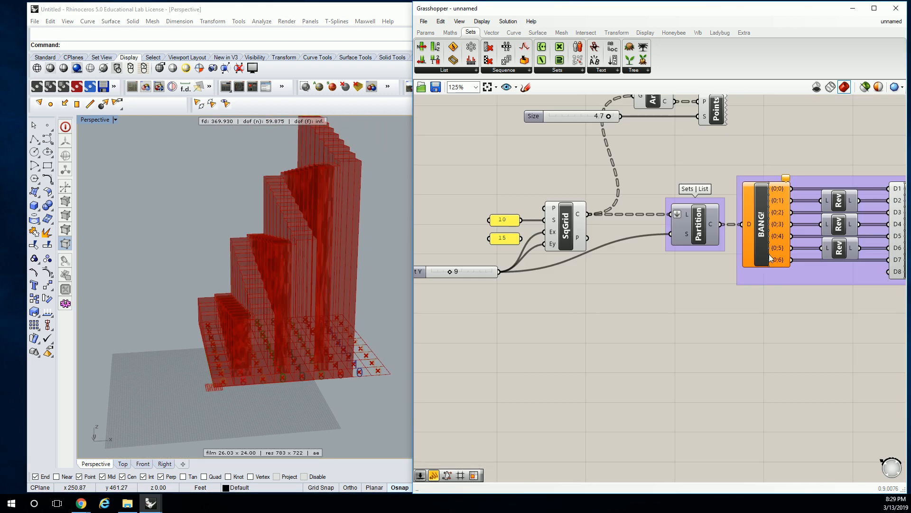
pyautogui.scroll(3, 491, 240)
pyautogui.moveTo(339, 249); pyautogui.dragTo(349, 228, button='right')
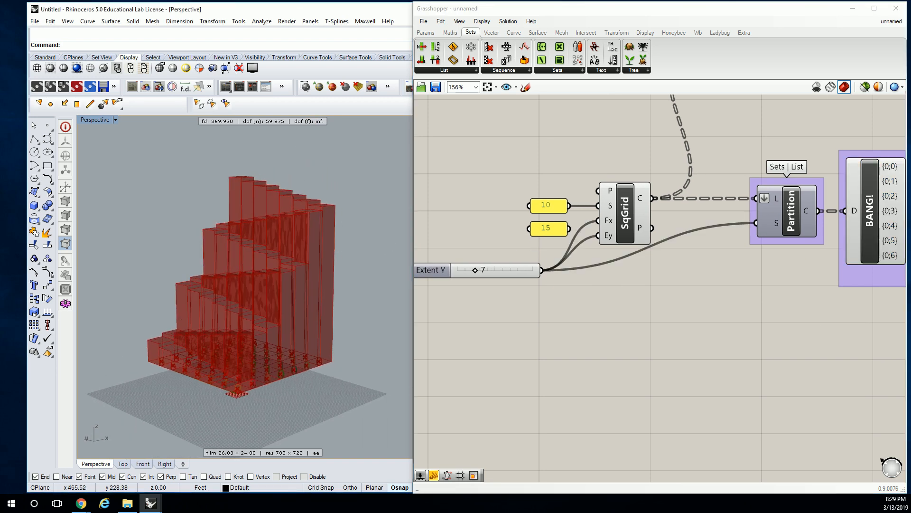